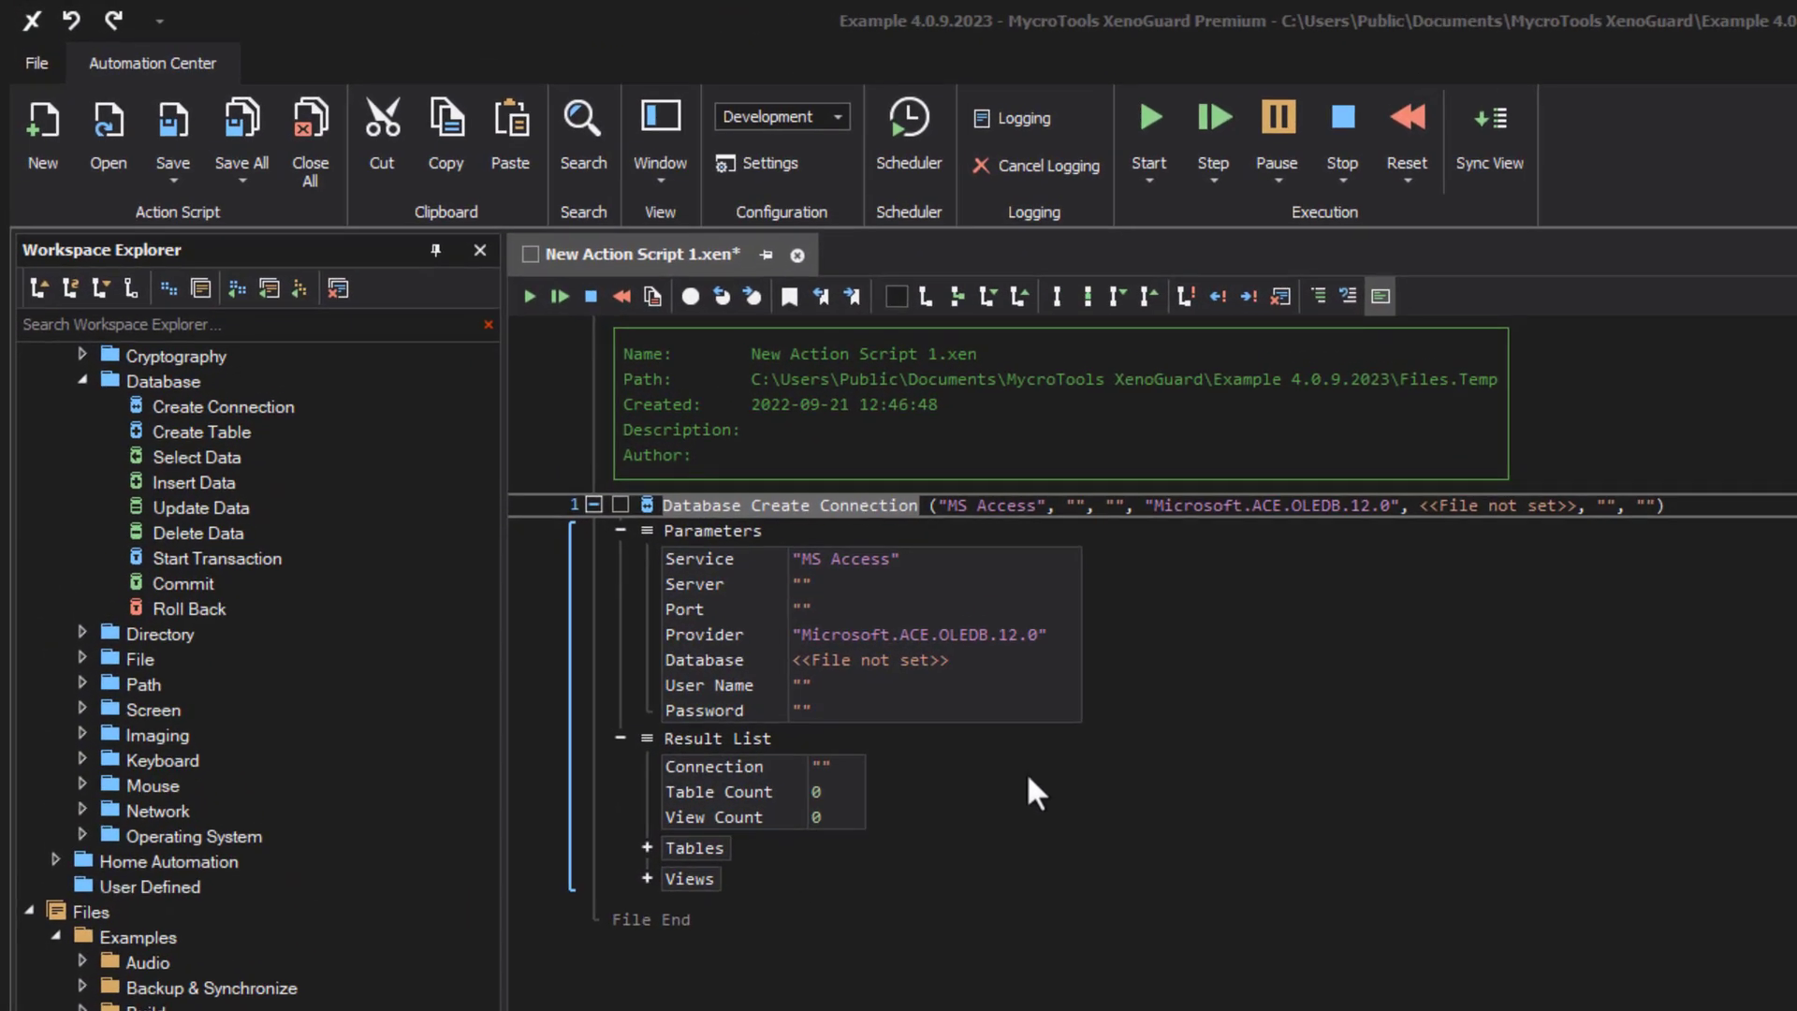
pyautogui.click(860, 559)
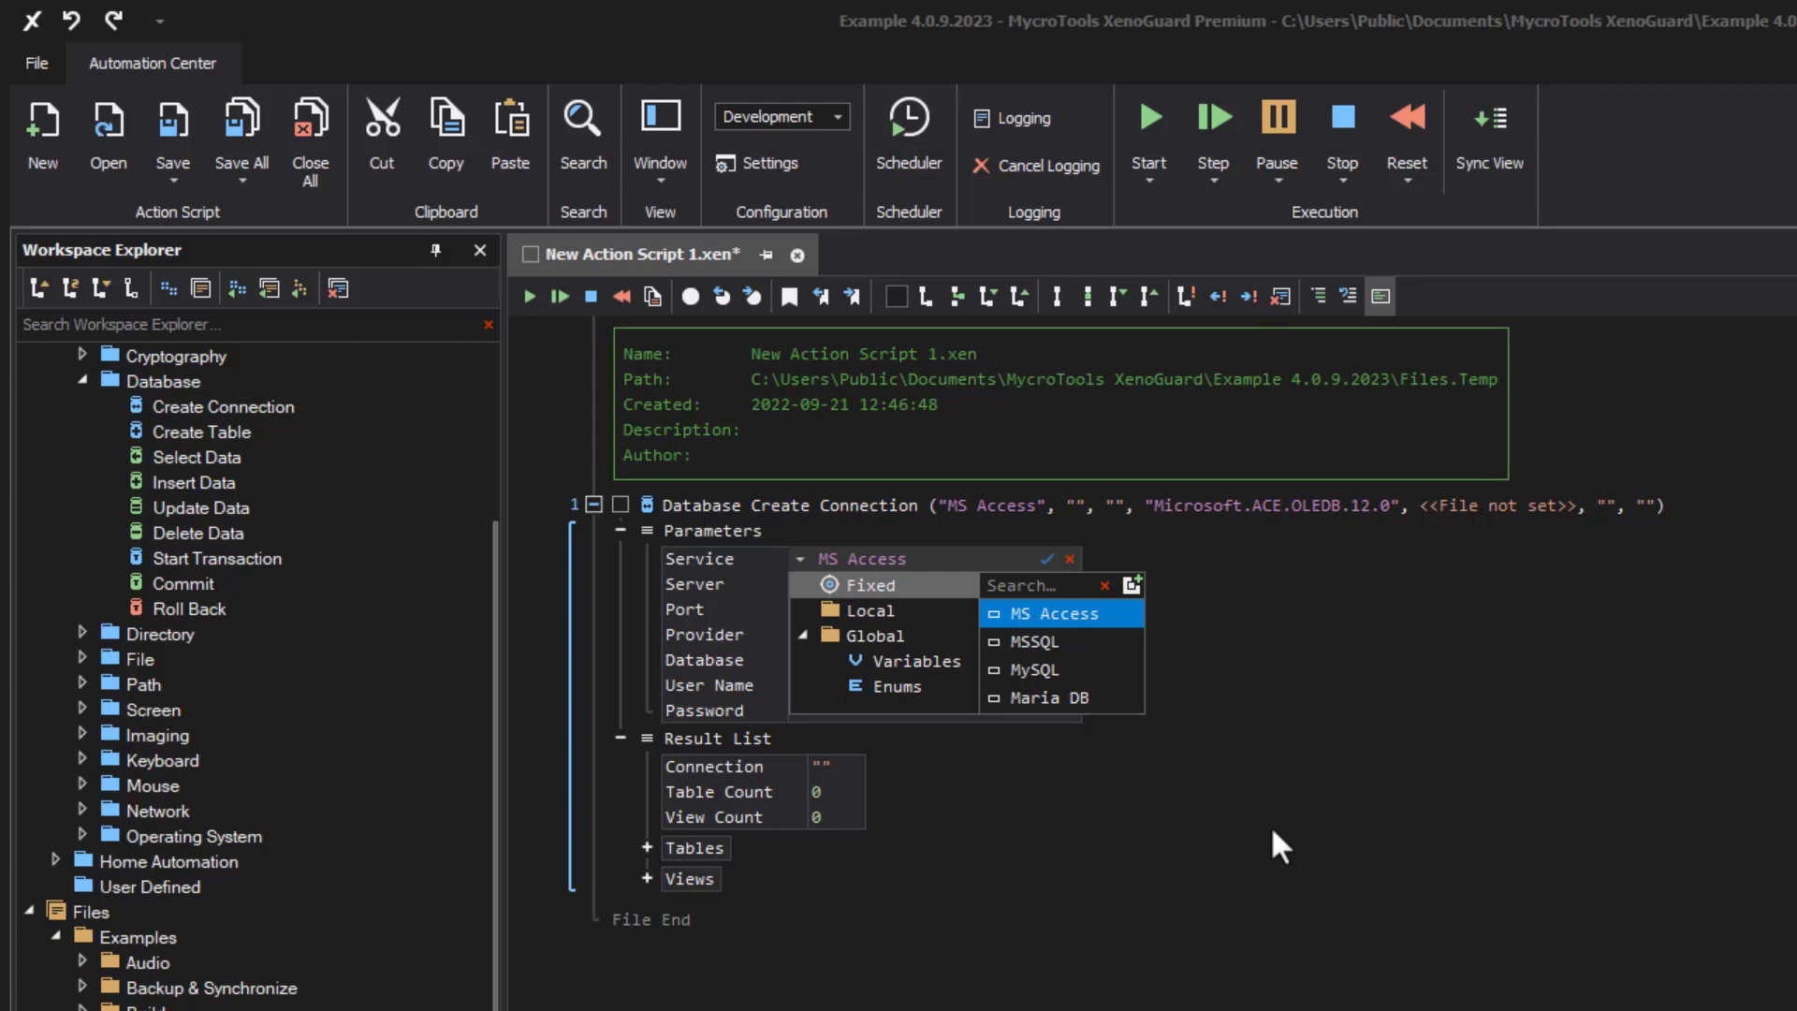
pyautogui.click(1032, 626)
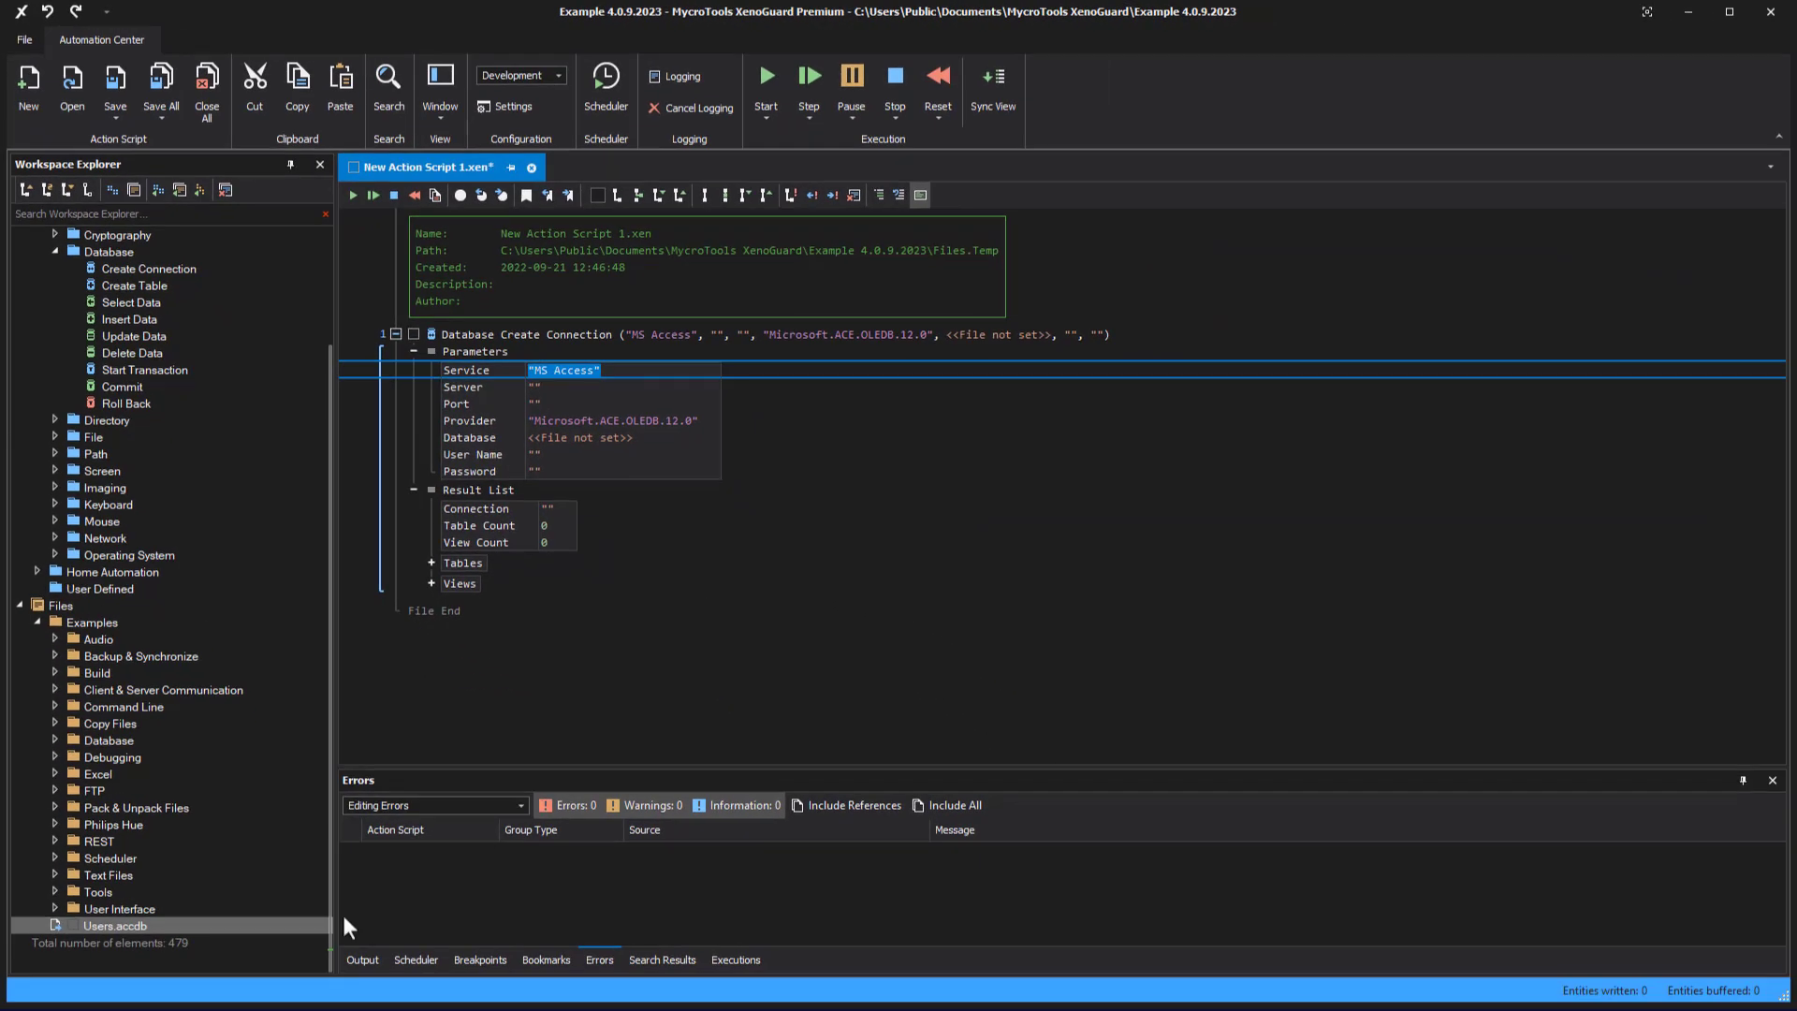
# Step: Use Users.accdb as the connection's database and run the script
pyautogui.click(115, 921)
pyautogui.moveTo(115, 922); pyautogui.dragTo(544, 436)
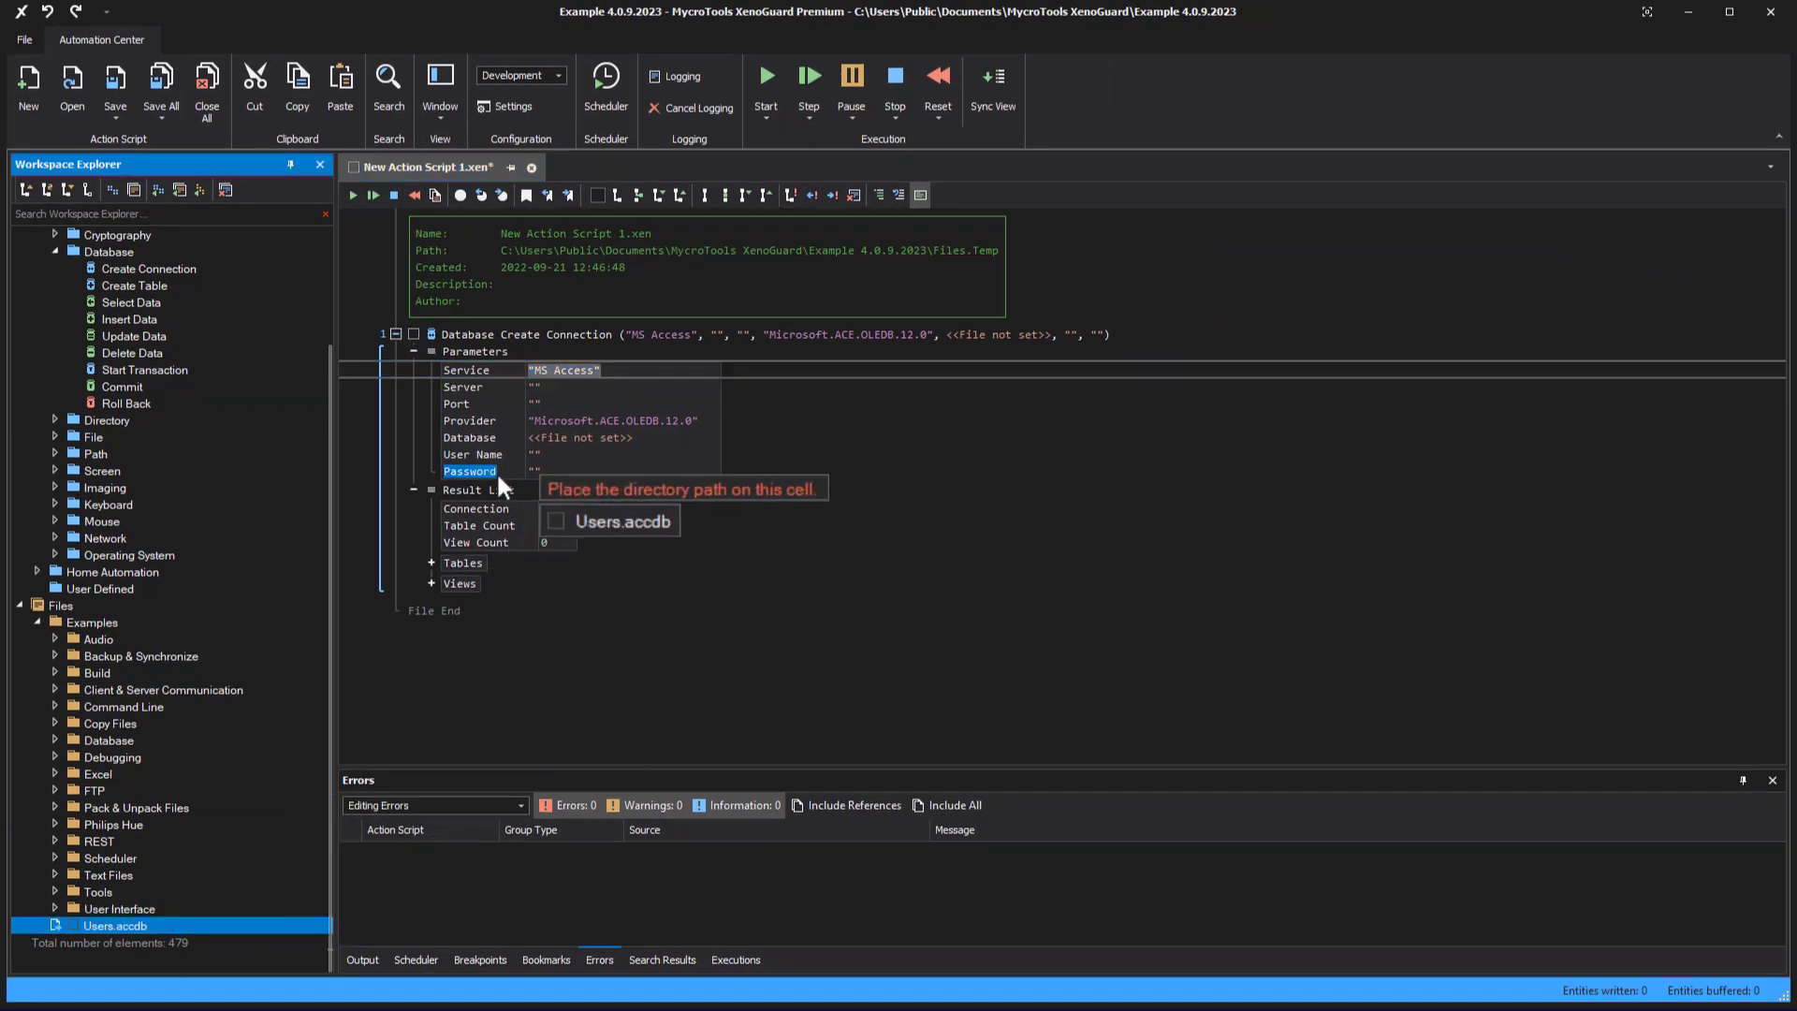
pyautogui.click(767, 78)
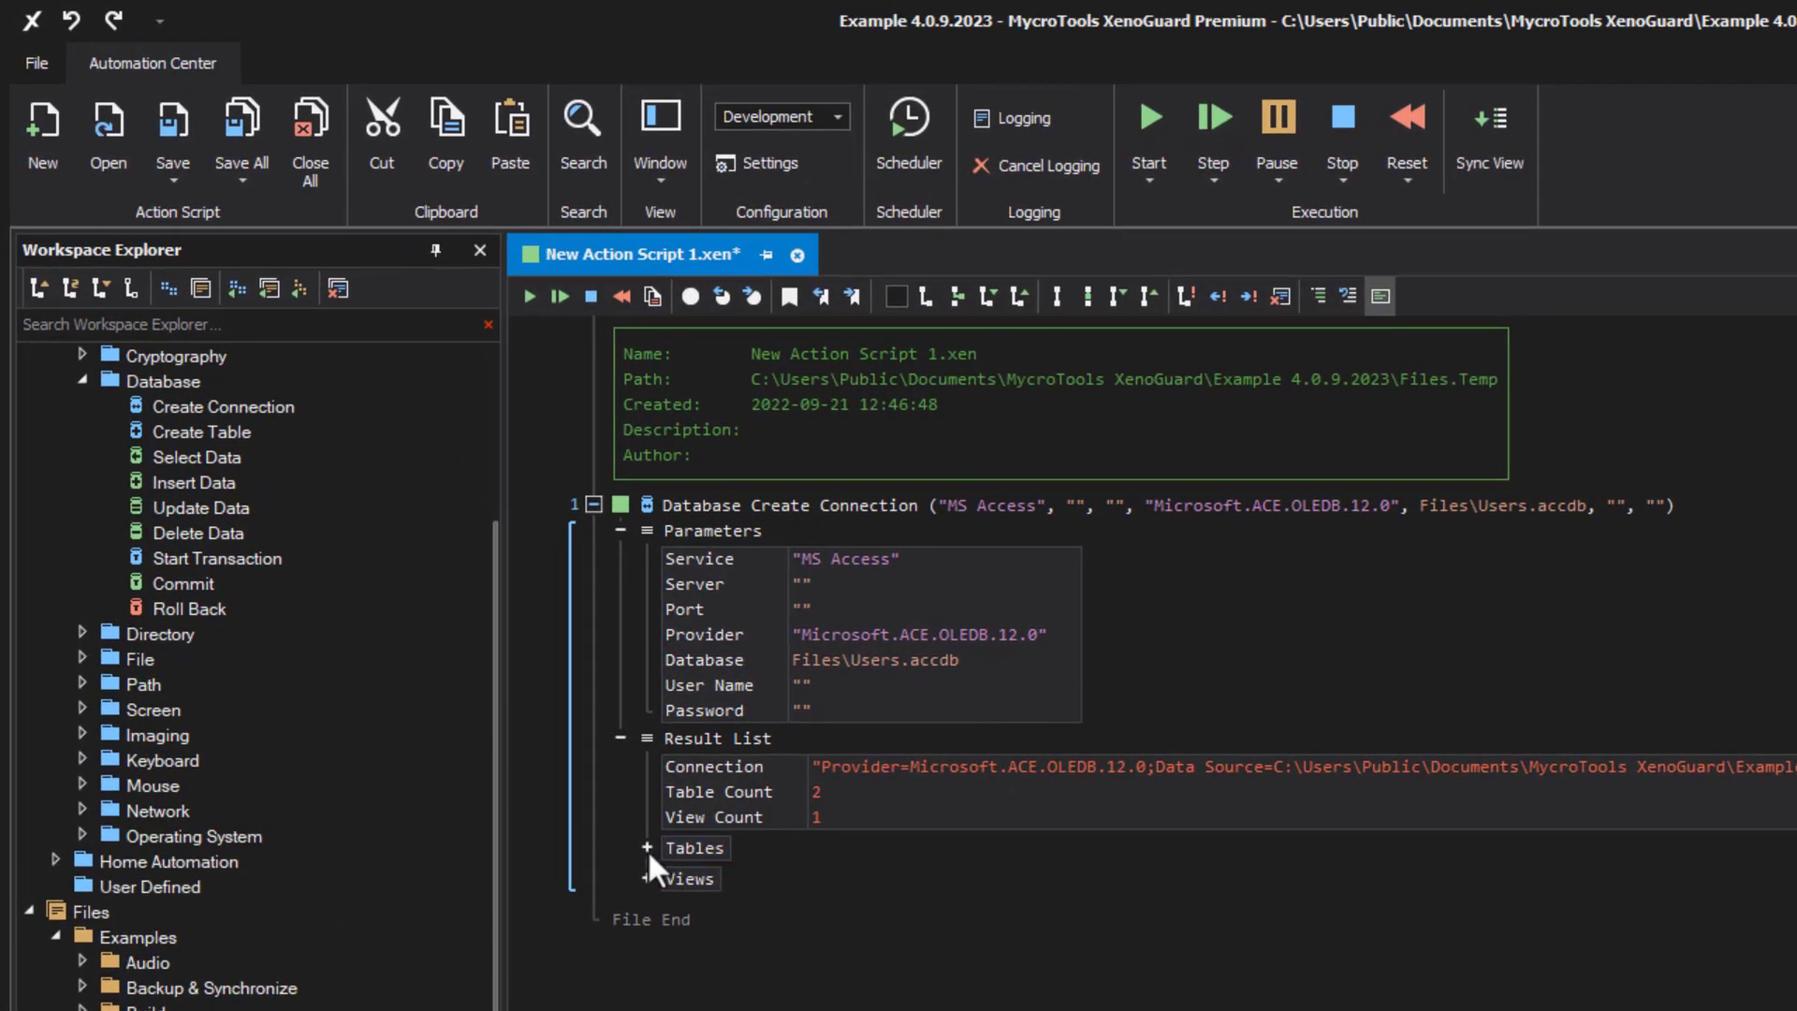
# Step: Expand the Result List to show the tables and tabUsers' fields
pyautogui.click(648, 848)
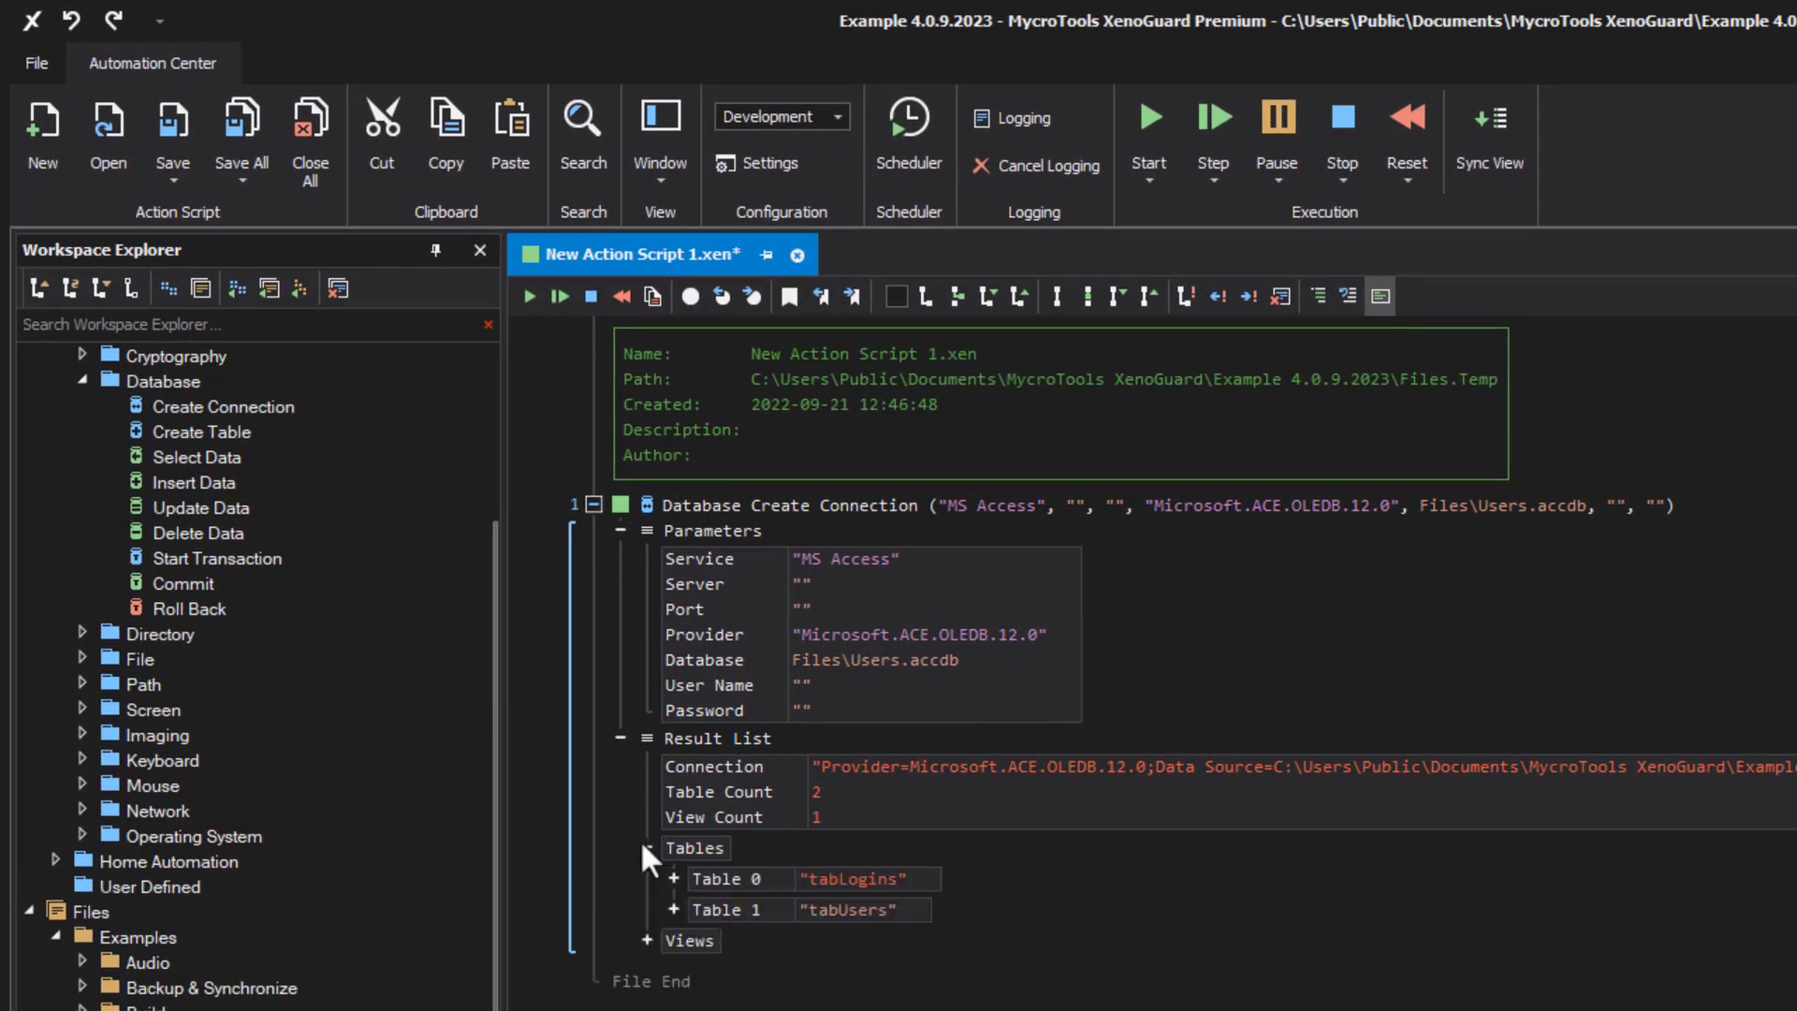
pyautogui.click(673, 910)
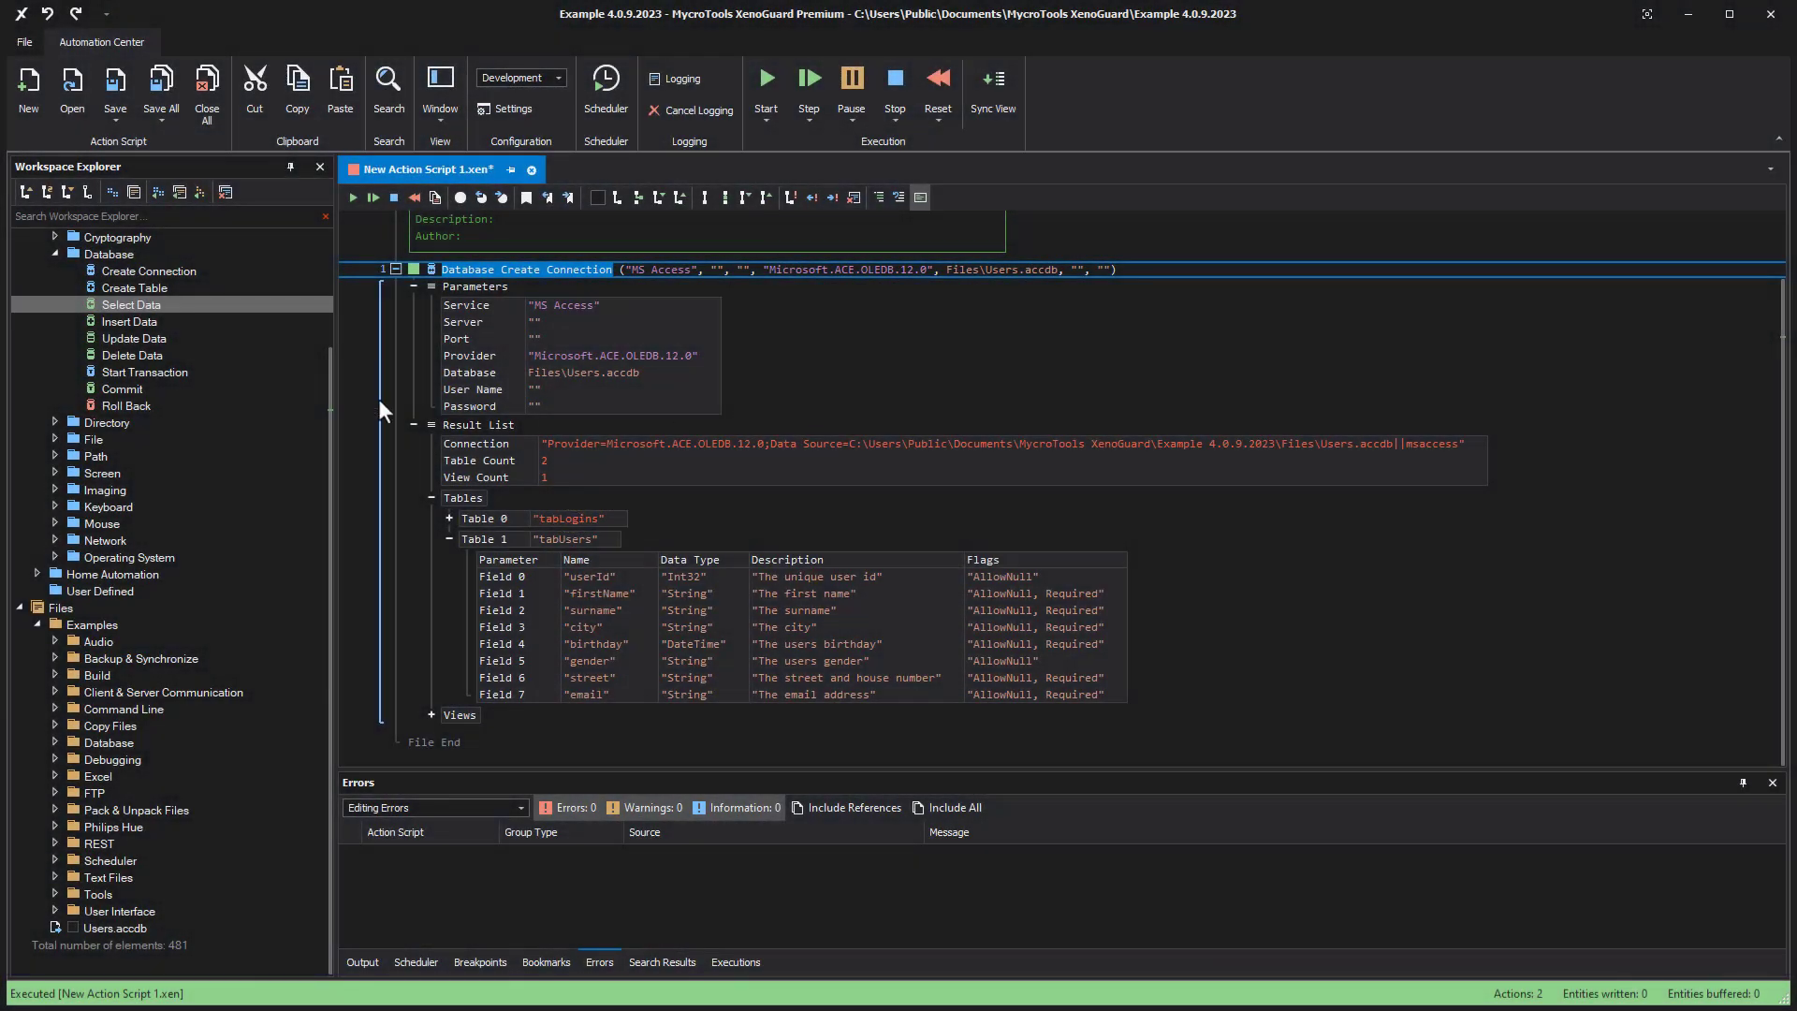
# Step: Add a Select Data step on tabUsers via the connection, selecting all fields (*)
pyautogui.moveTo(125, 308); pyautogui.dragTo(481, 757)
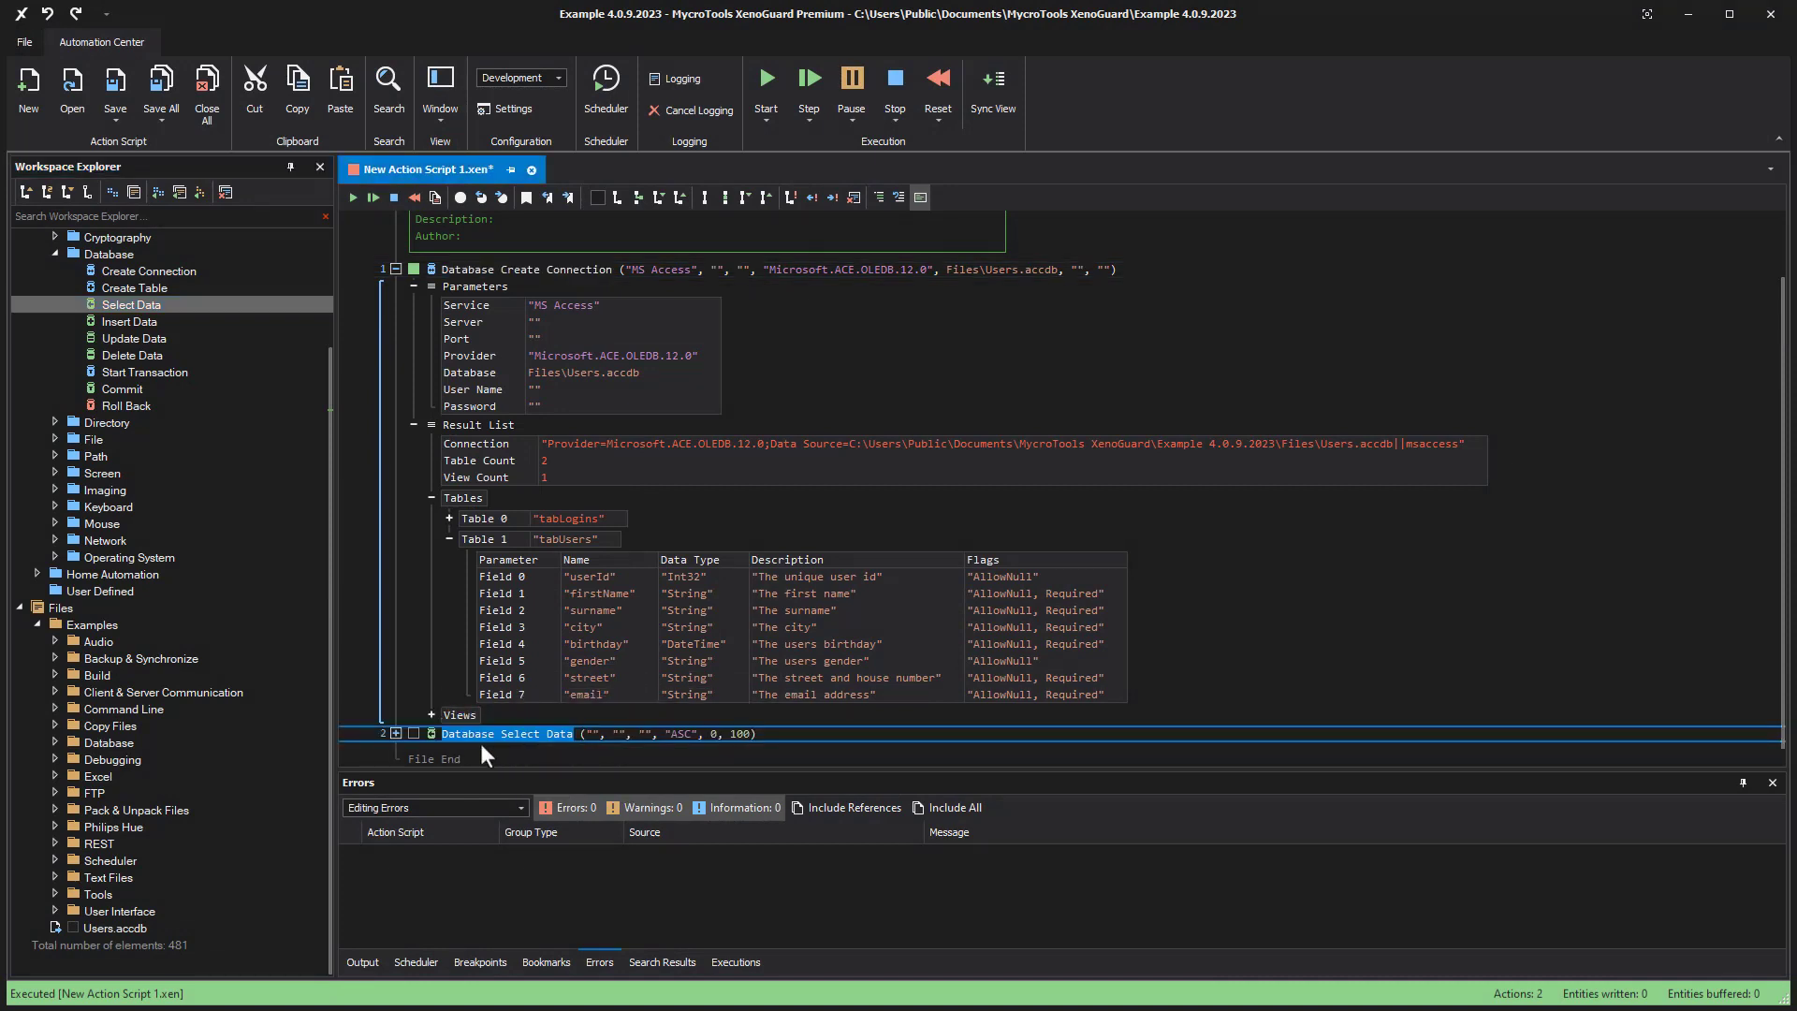
pyautogui.moveTo(473, 442); pyautogui.dragTo(592, 726)
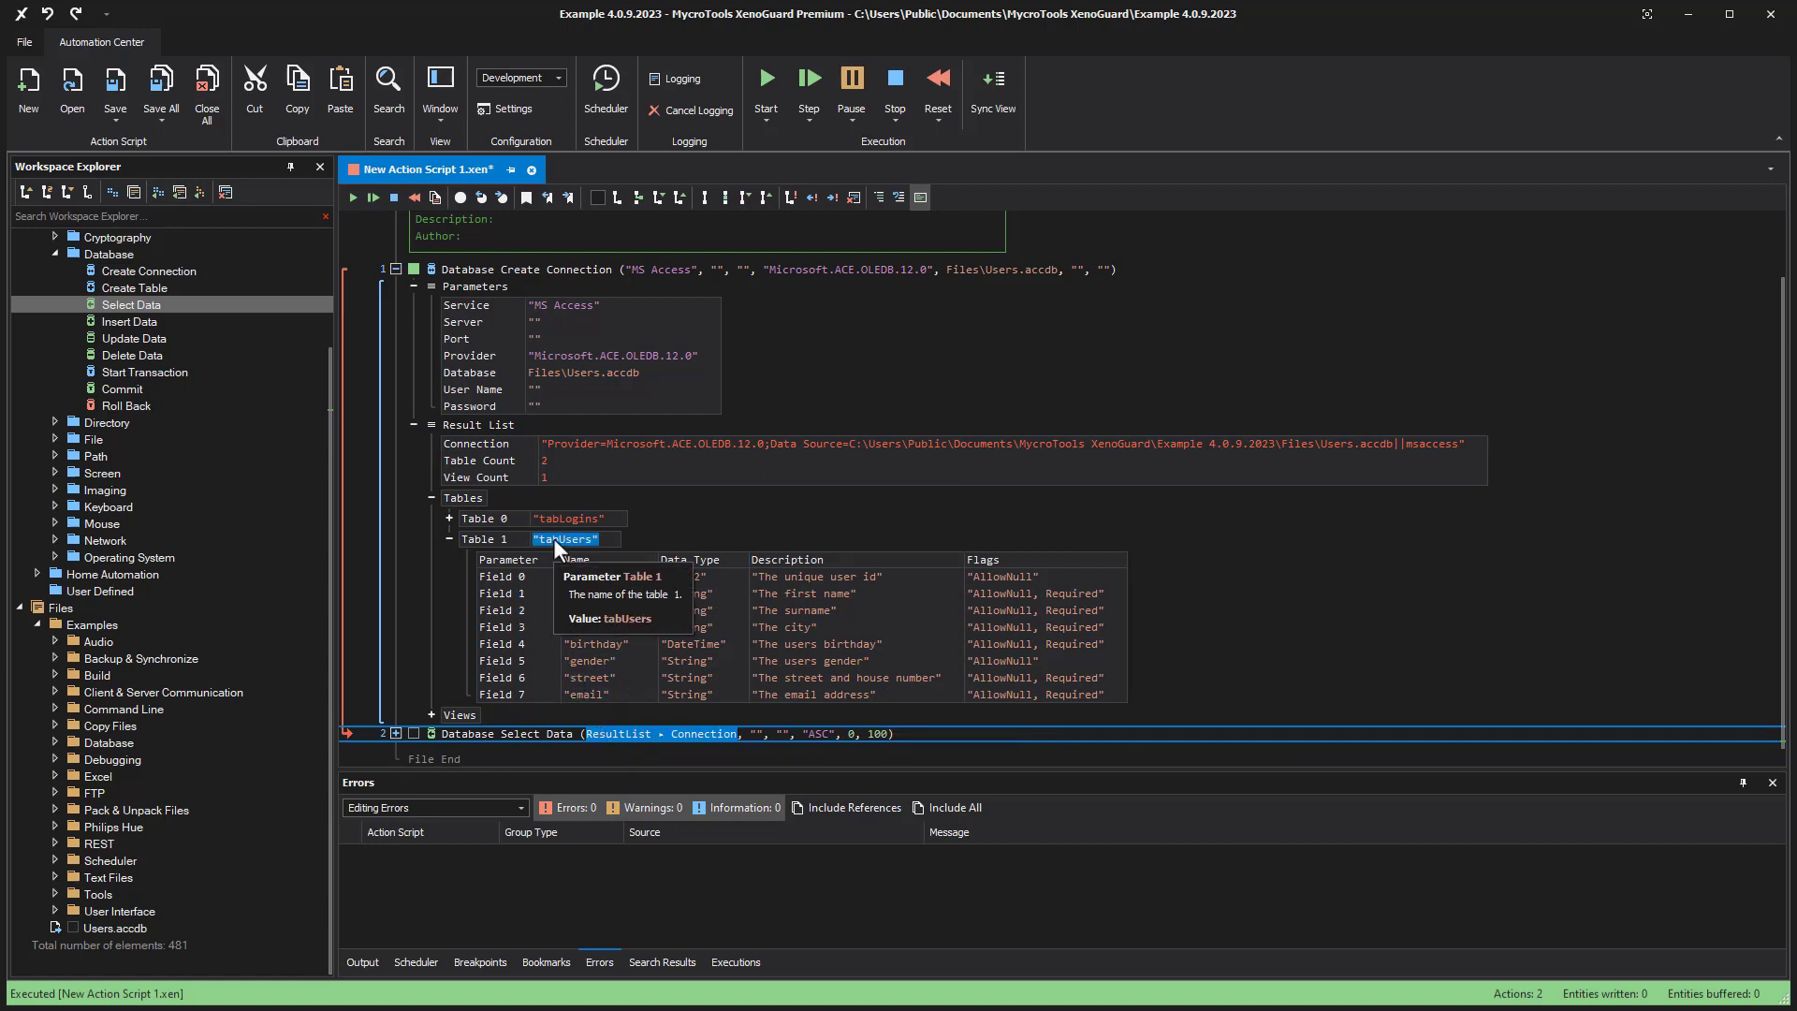
pyautogui.moveTo(553, 538)
pyautogui.mouseDown()
pyautogui.moveTo(594, 647)
pyautogui.moveTo(754, 735)
pyautogui.mouseUp()
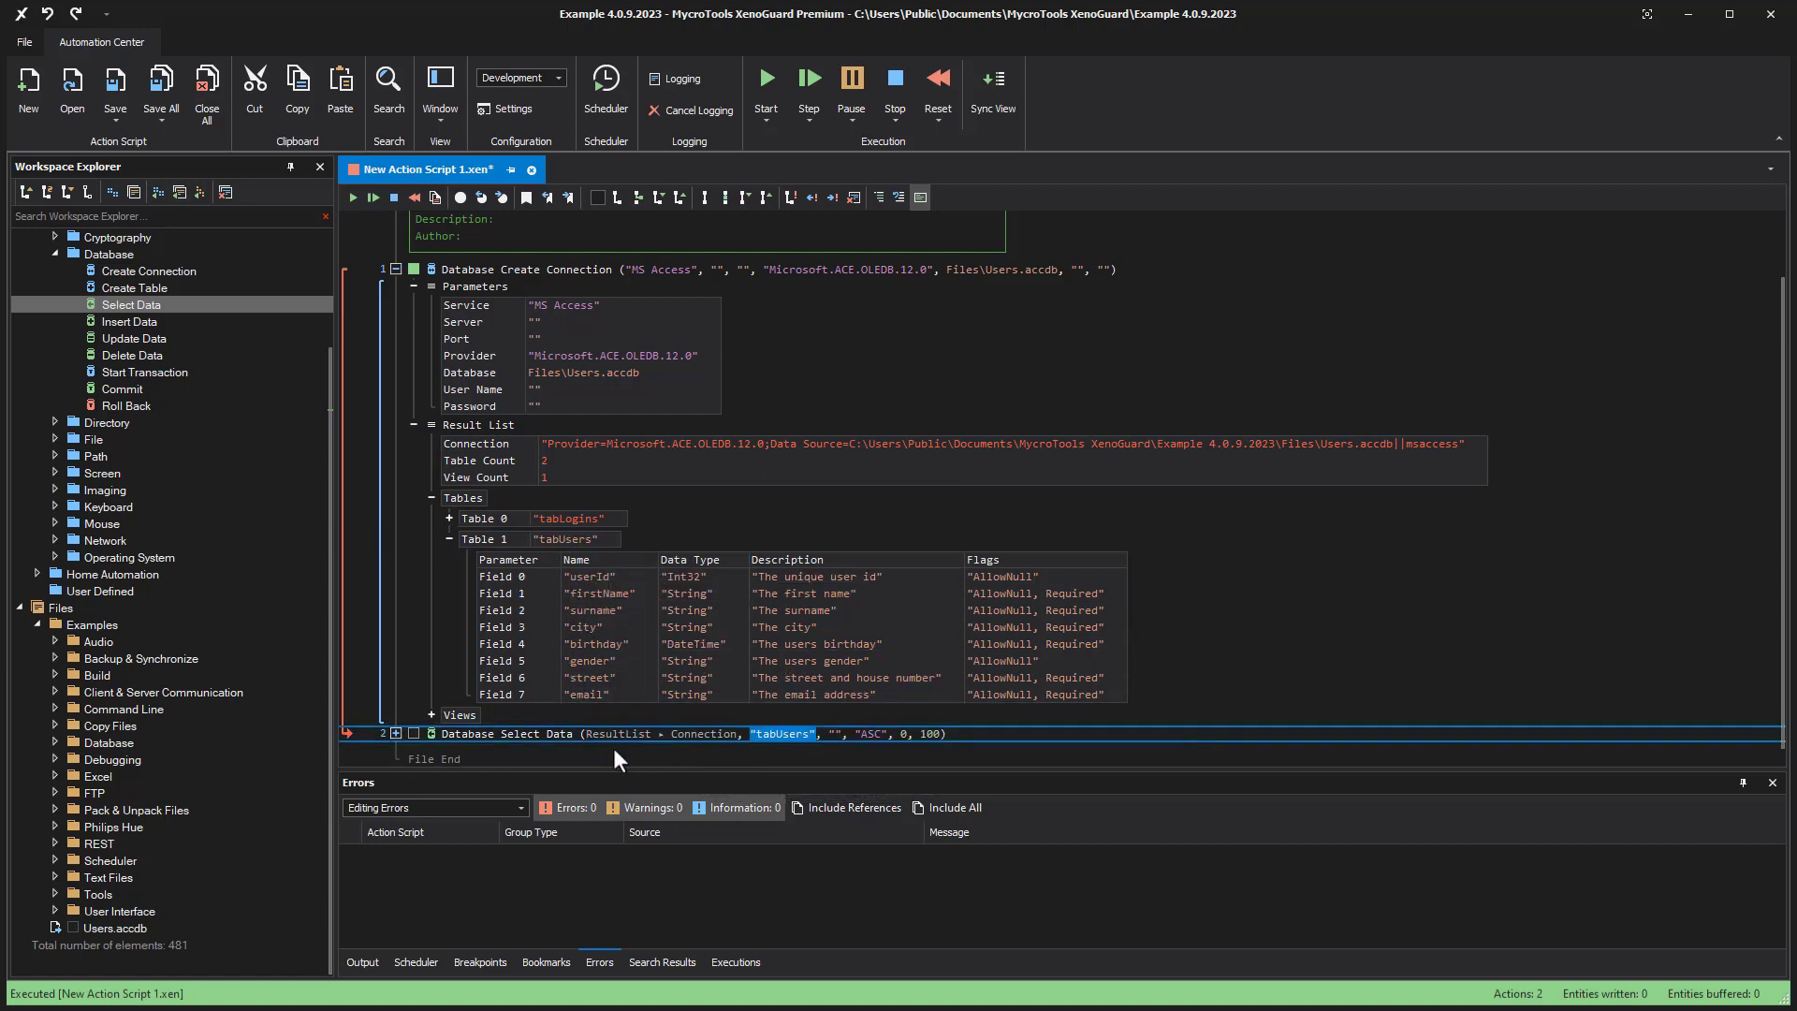
pyautogui.click(396, 733)
pyautogui.click(494, 689)
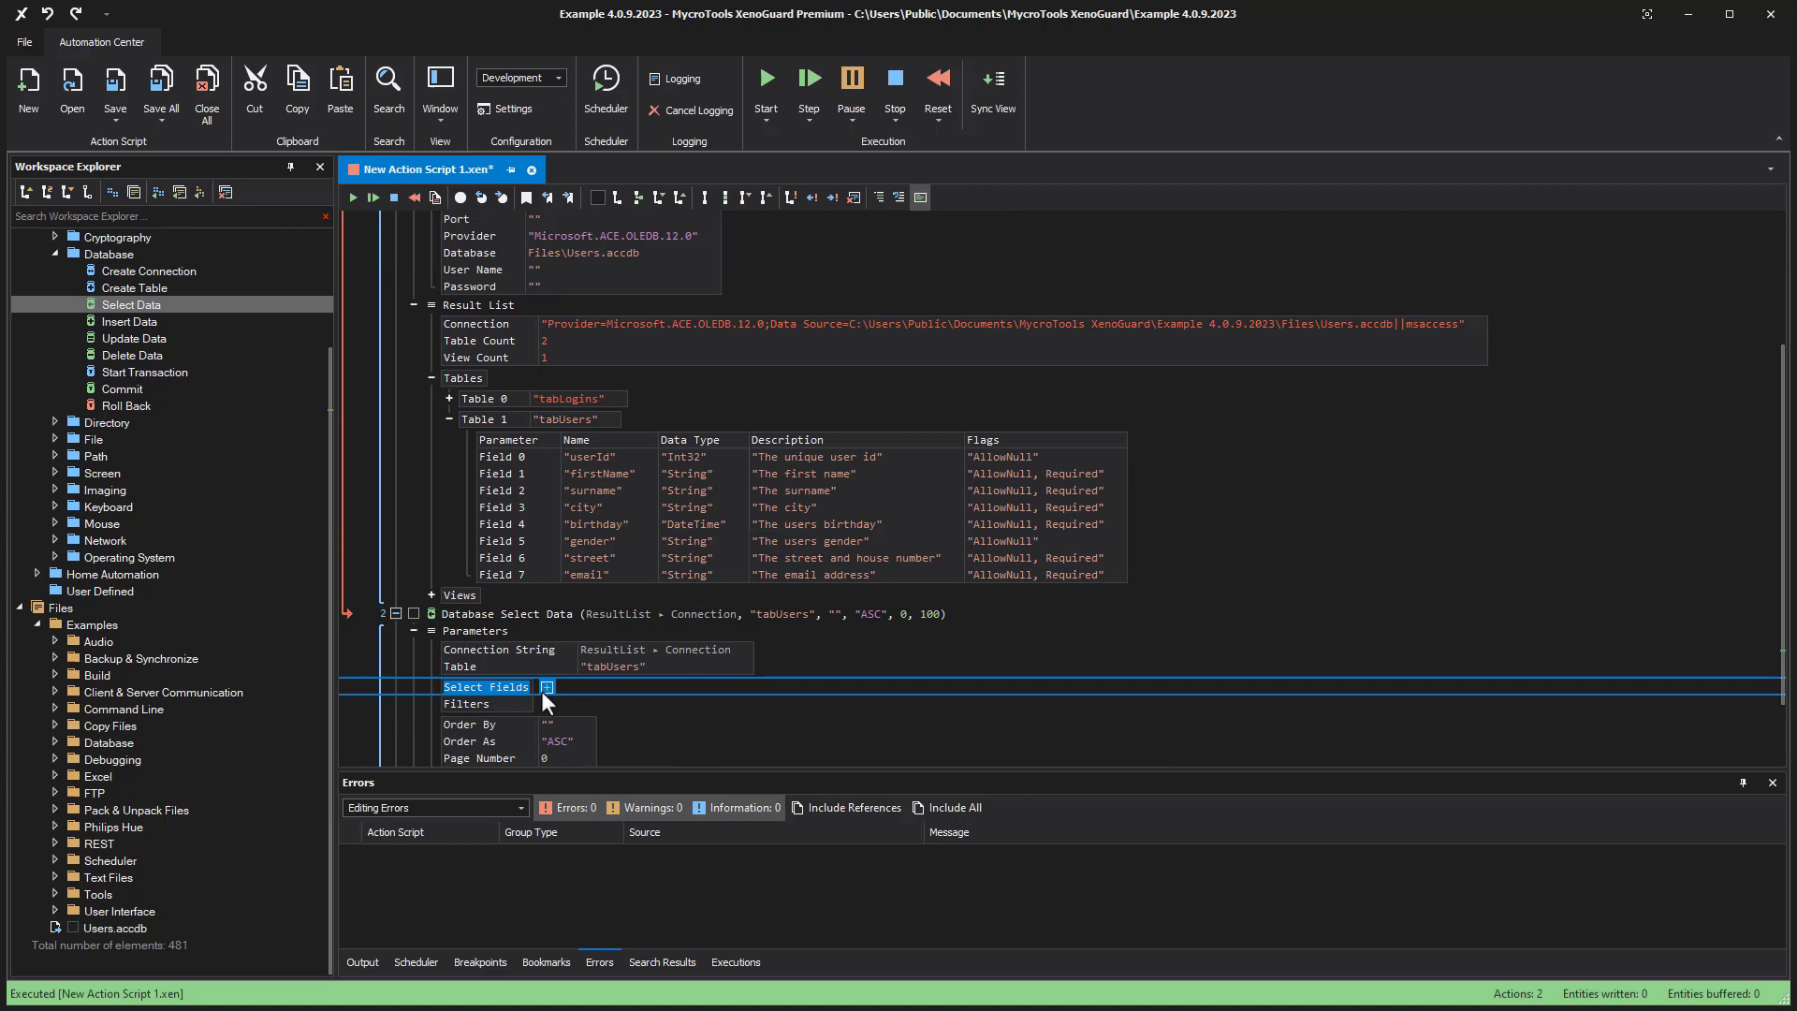
pyautogui.click(558, 601)
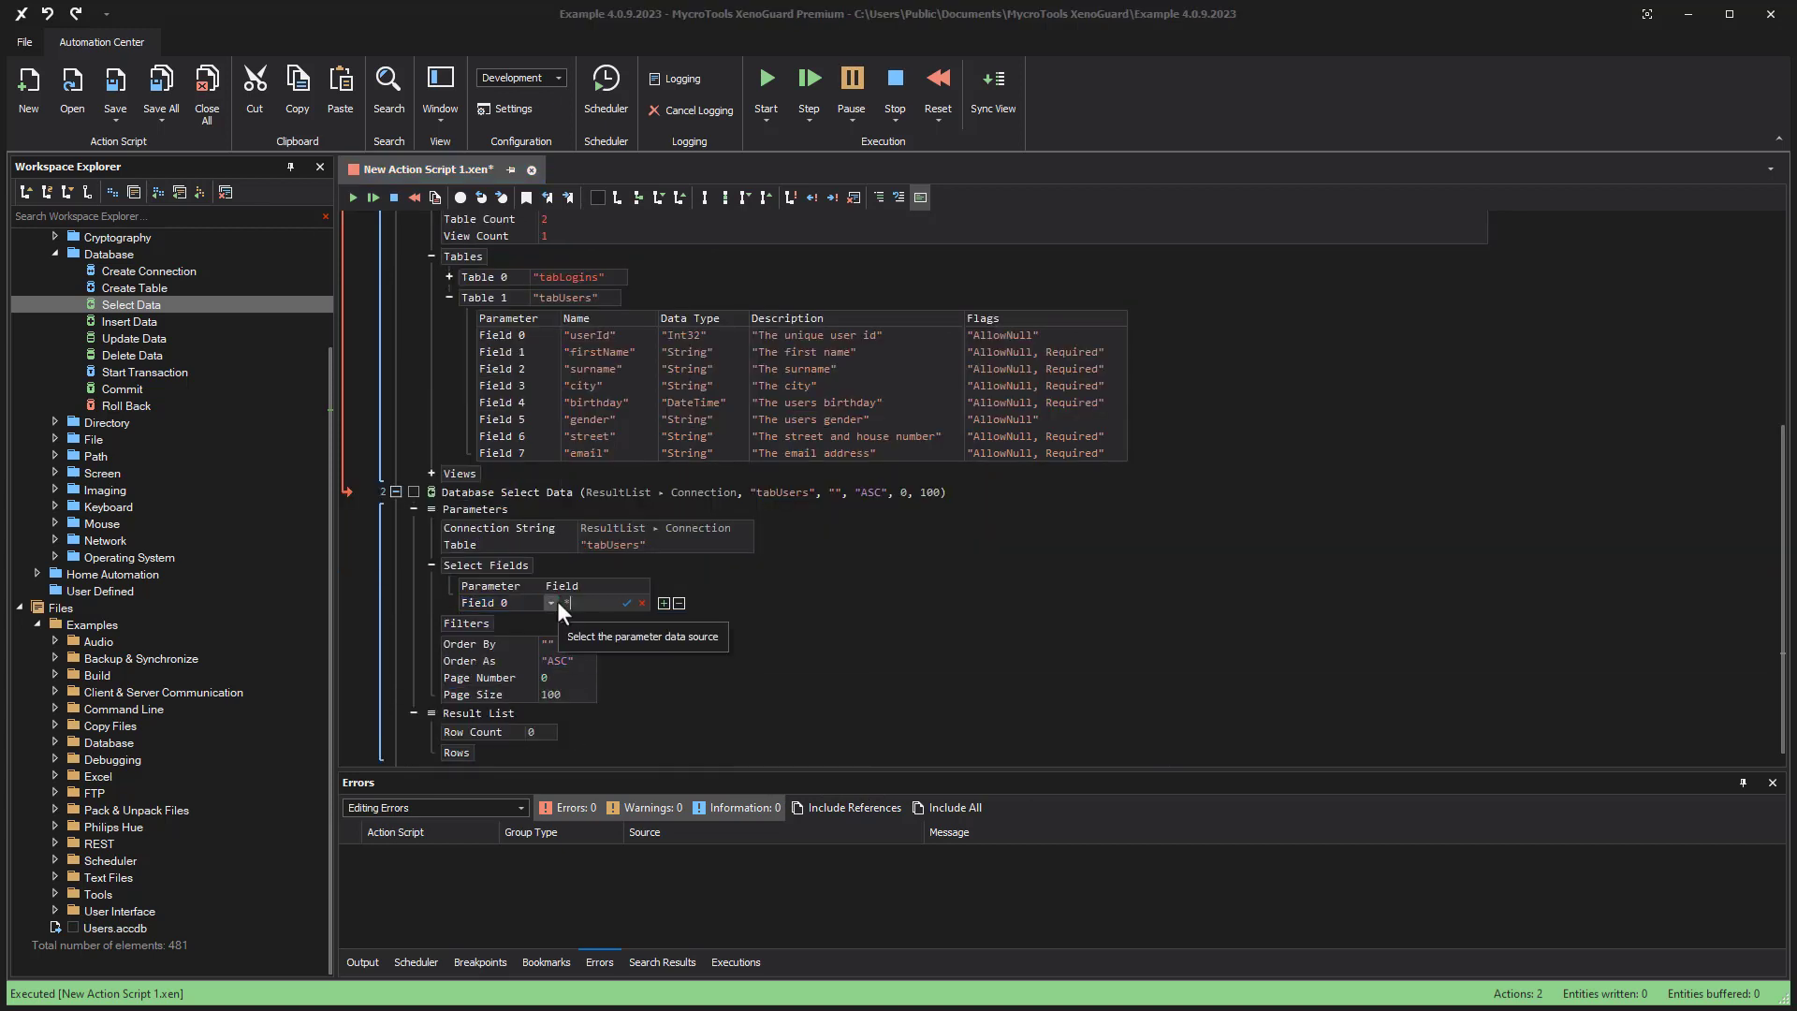
pyautogui.write('*')
# Step: Filter the select on userId = 10947
pyautogui.click(501, 623)
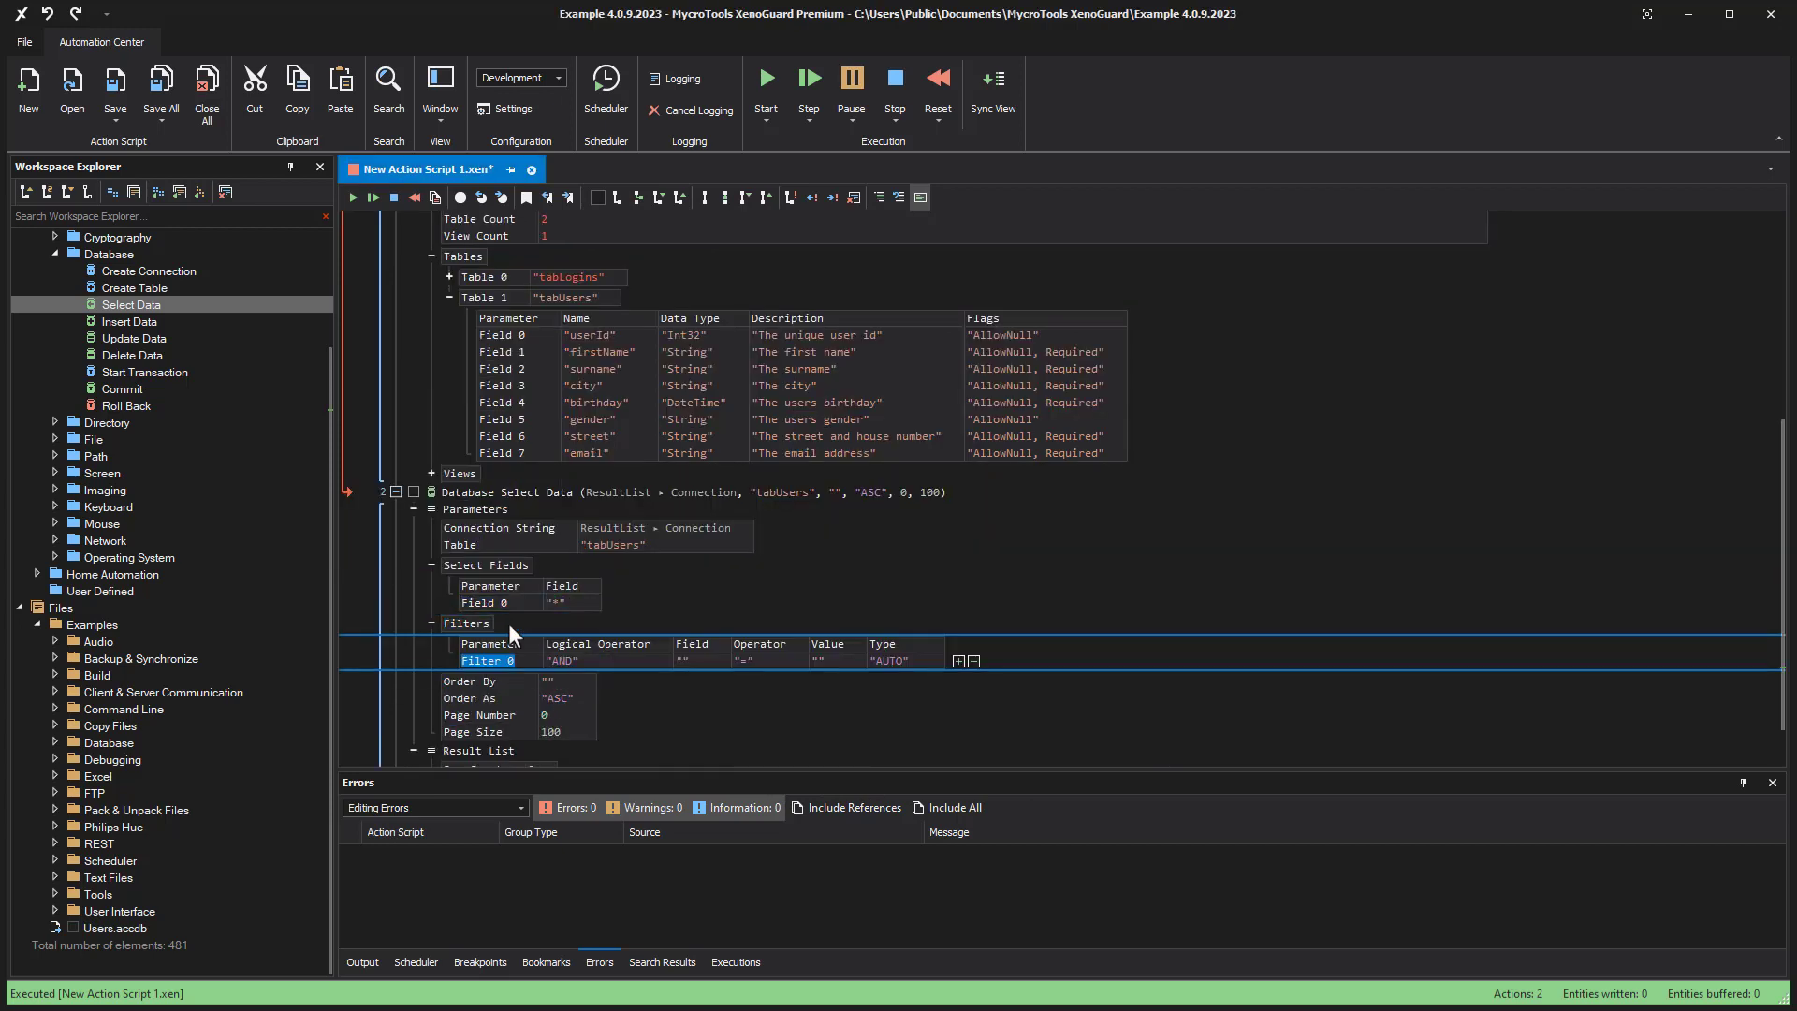
pyautogui.moveTo(584, 339); pyautogui.dragTo(688, 660)
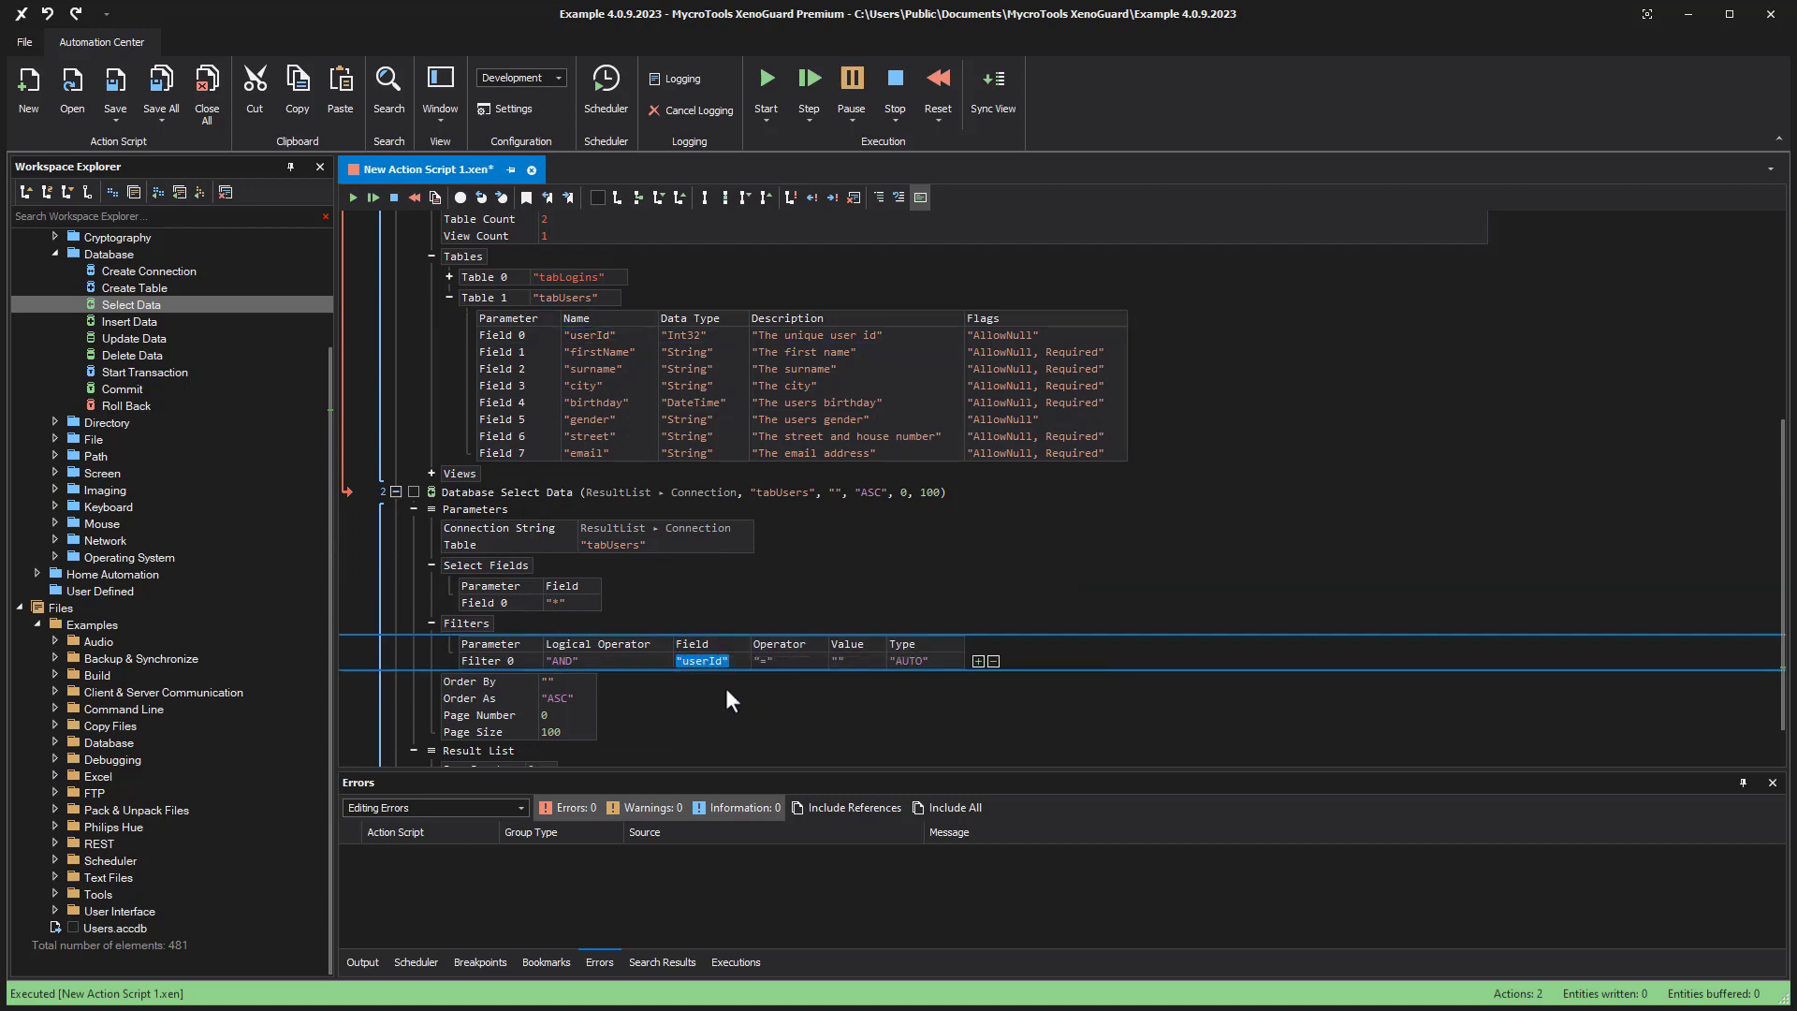
pyautogui.click(836, 662)
pyautogui.write('10')
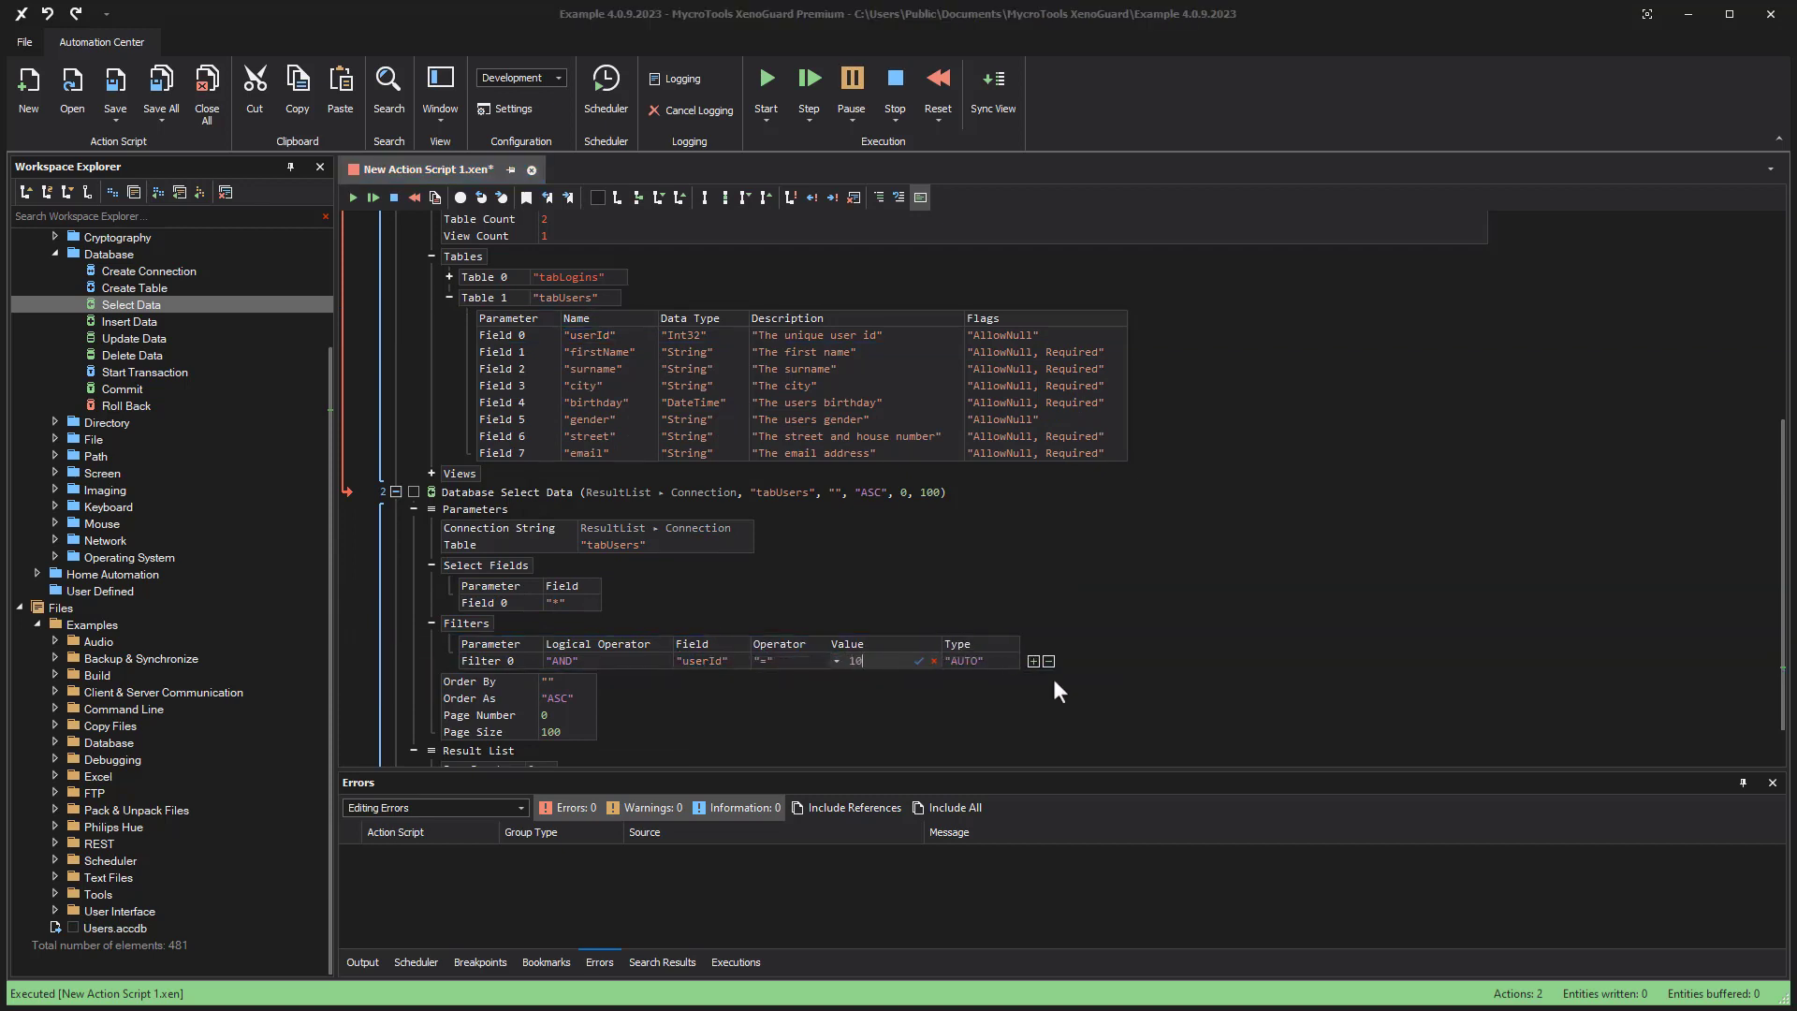
pyautogui.write('947')
pyautogui.press('Return')
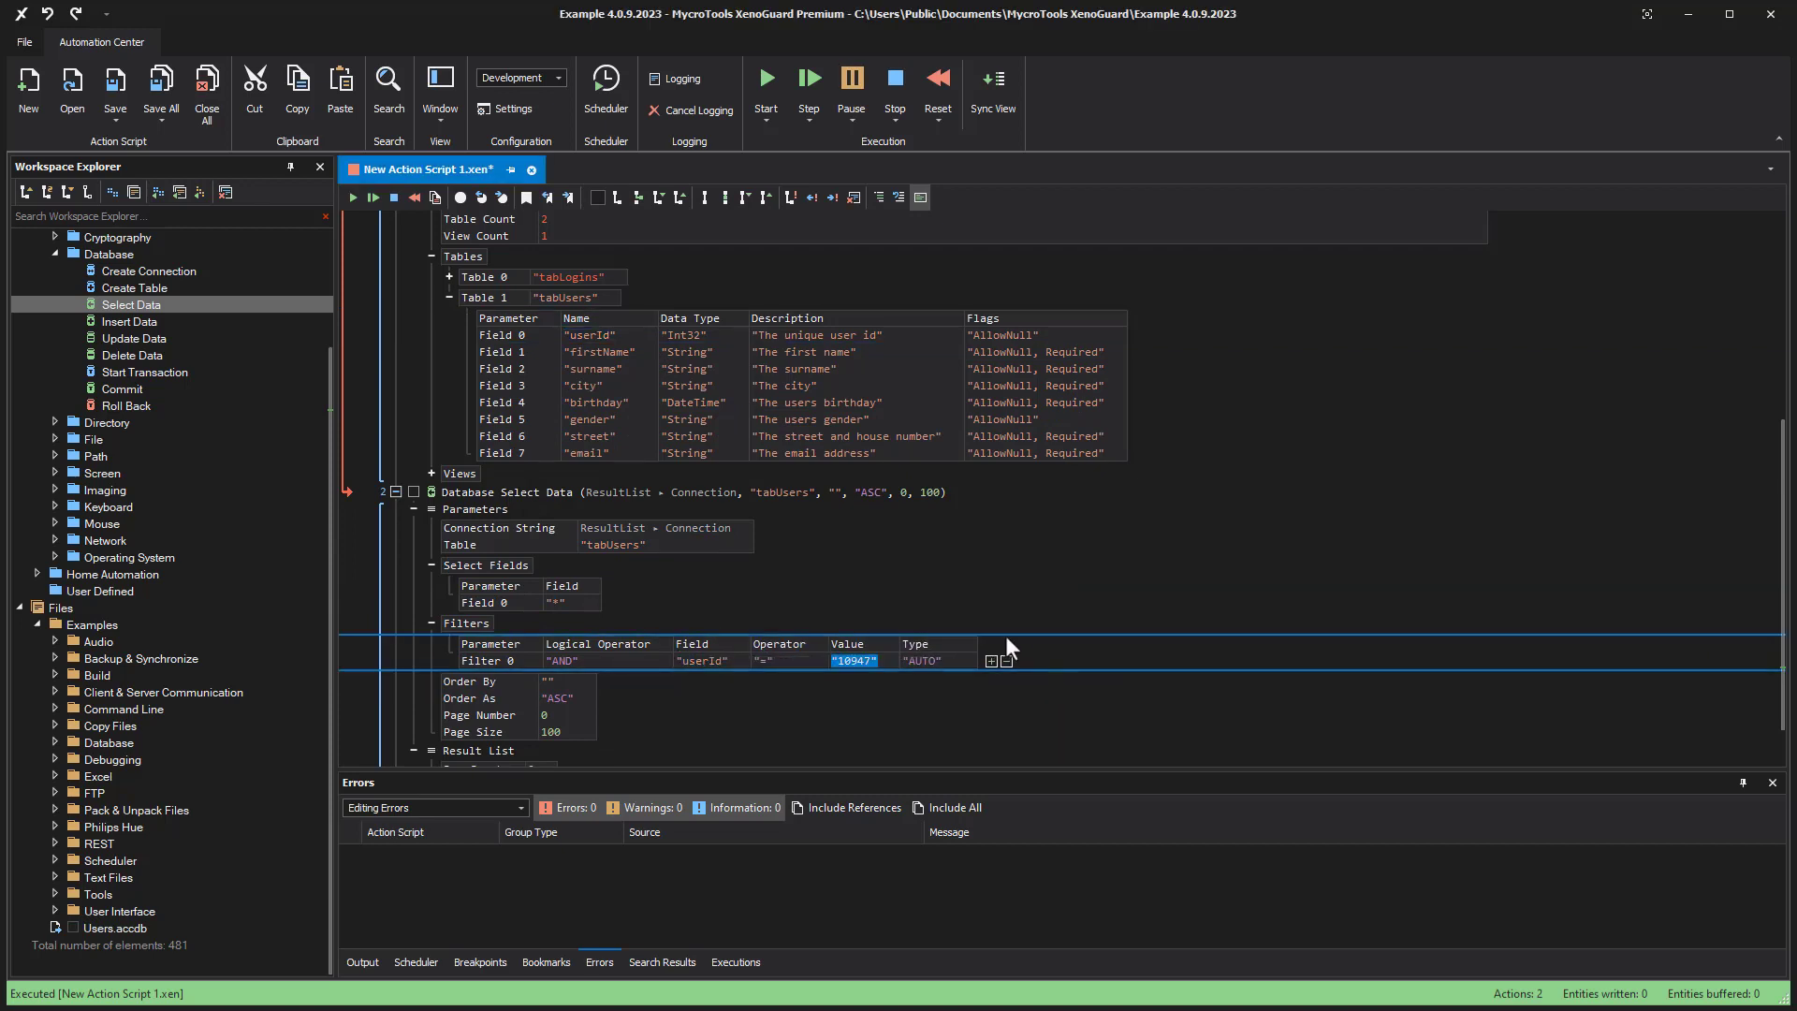
# Step: Run the select, view the one returned row, and append an Update Data step
pyautogui.click(764, 78)
pyautogui.scroll(-2, 674, 632)
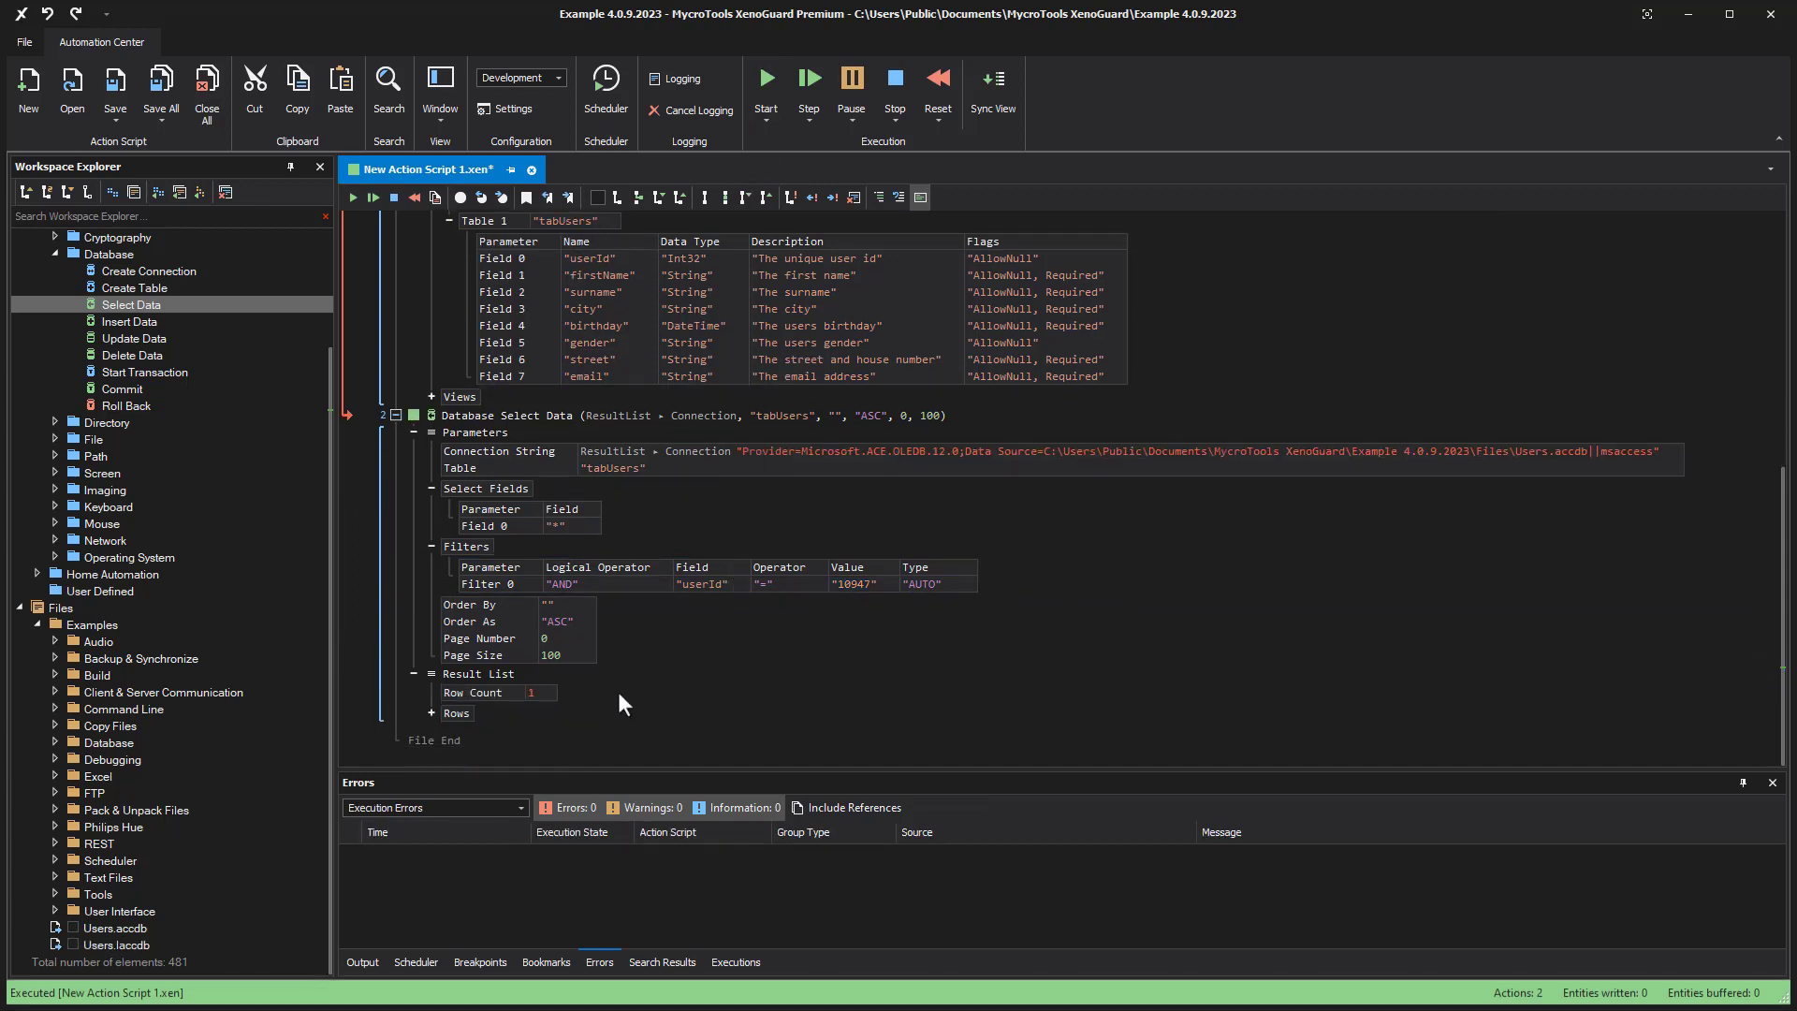
pyautogui.click(429, 711)
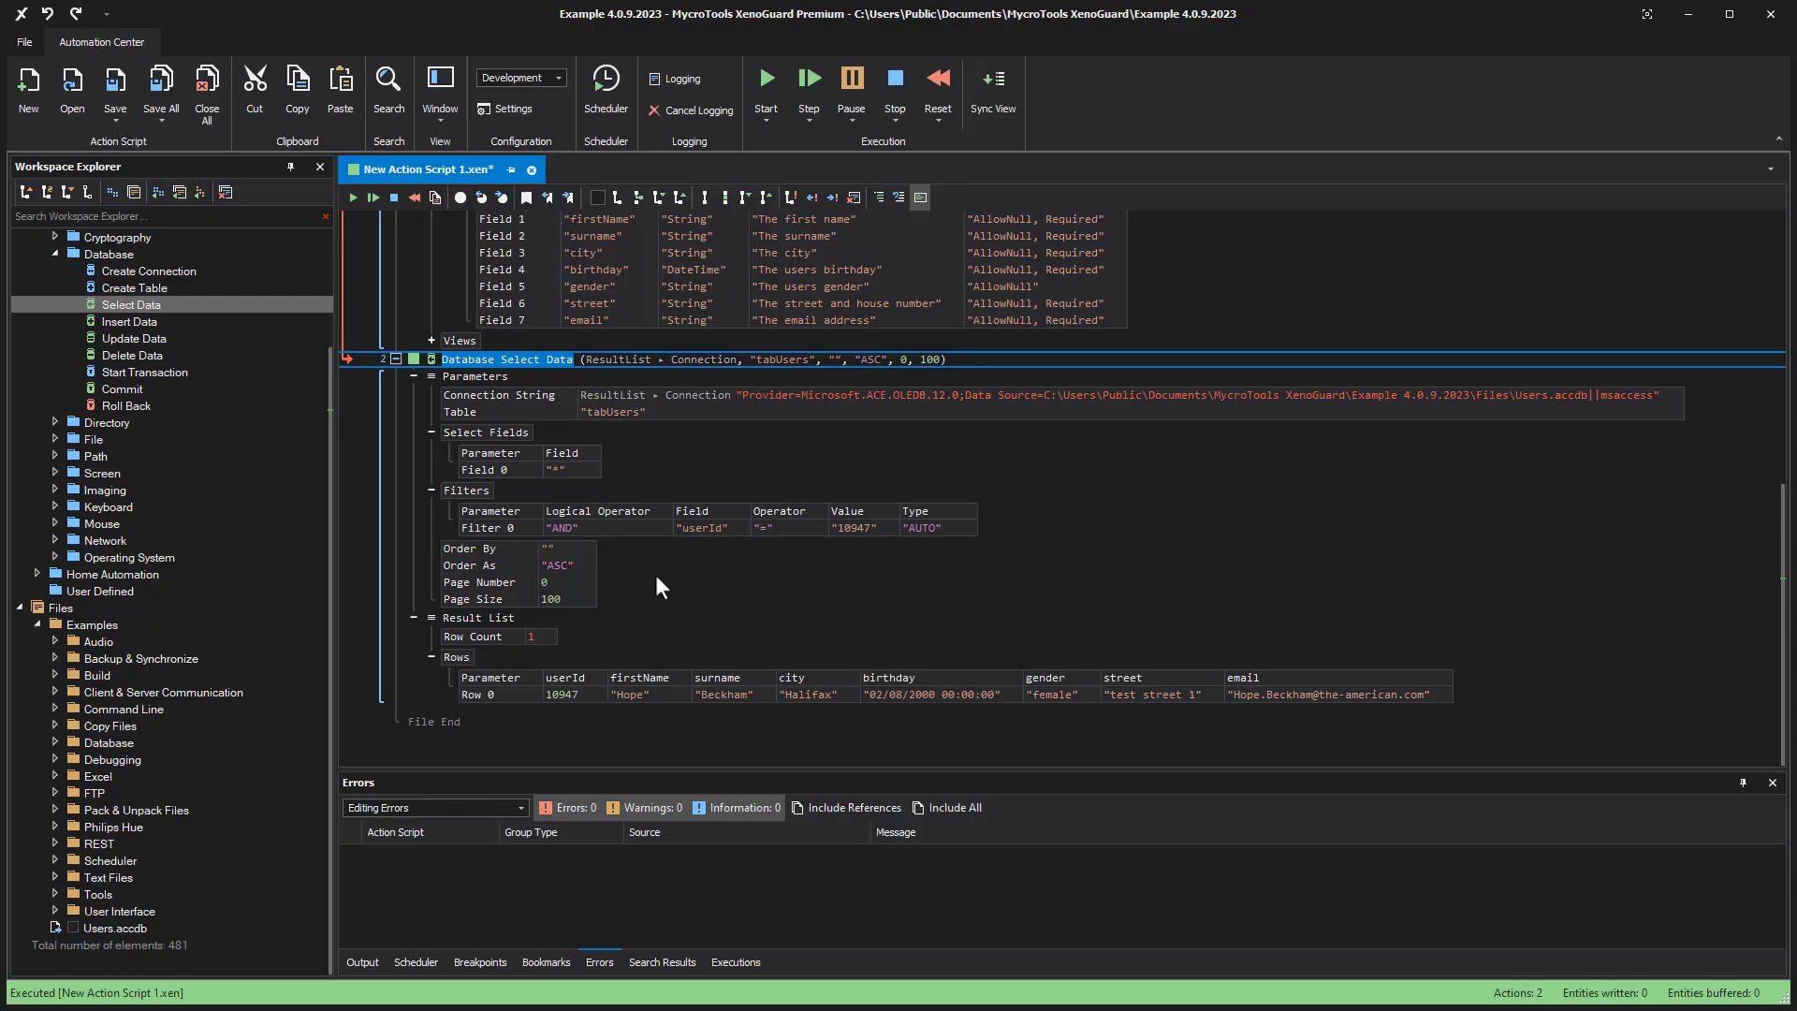
pyautogui.moveTo(116, 339); pyautogui.dragTo(454, 740)
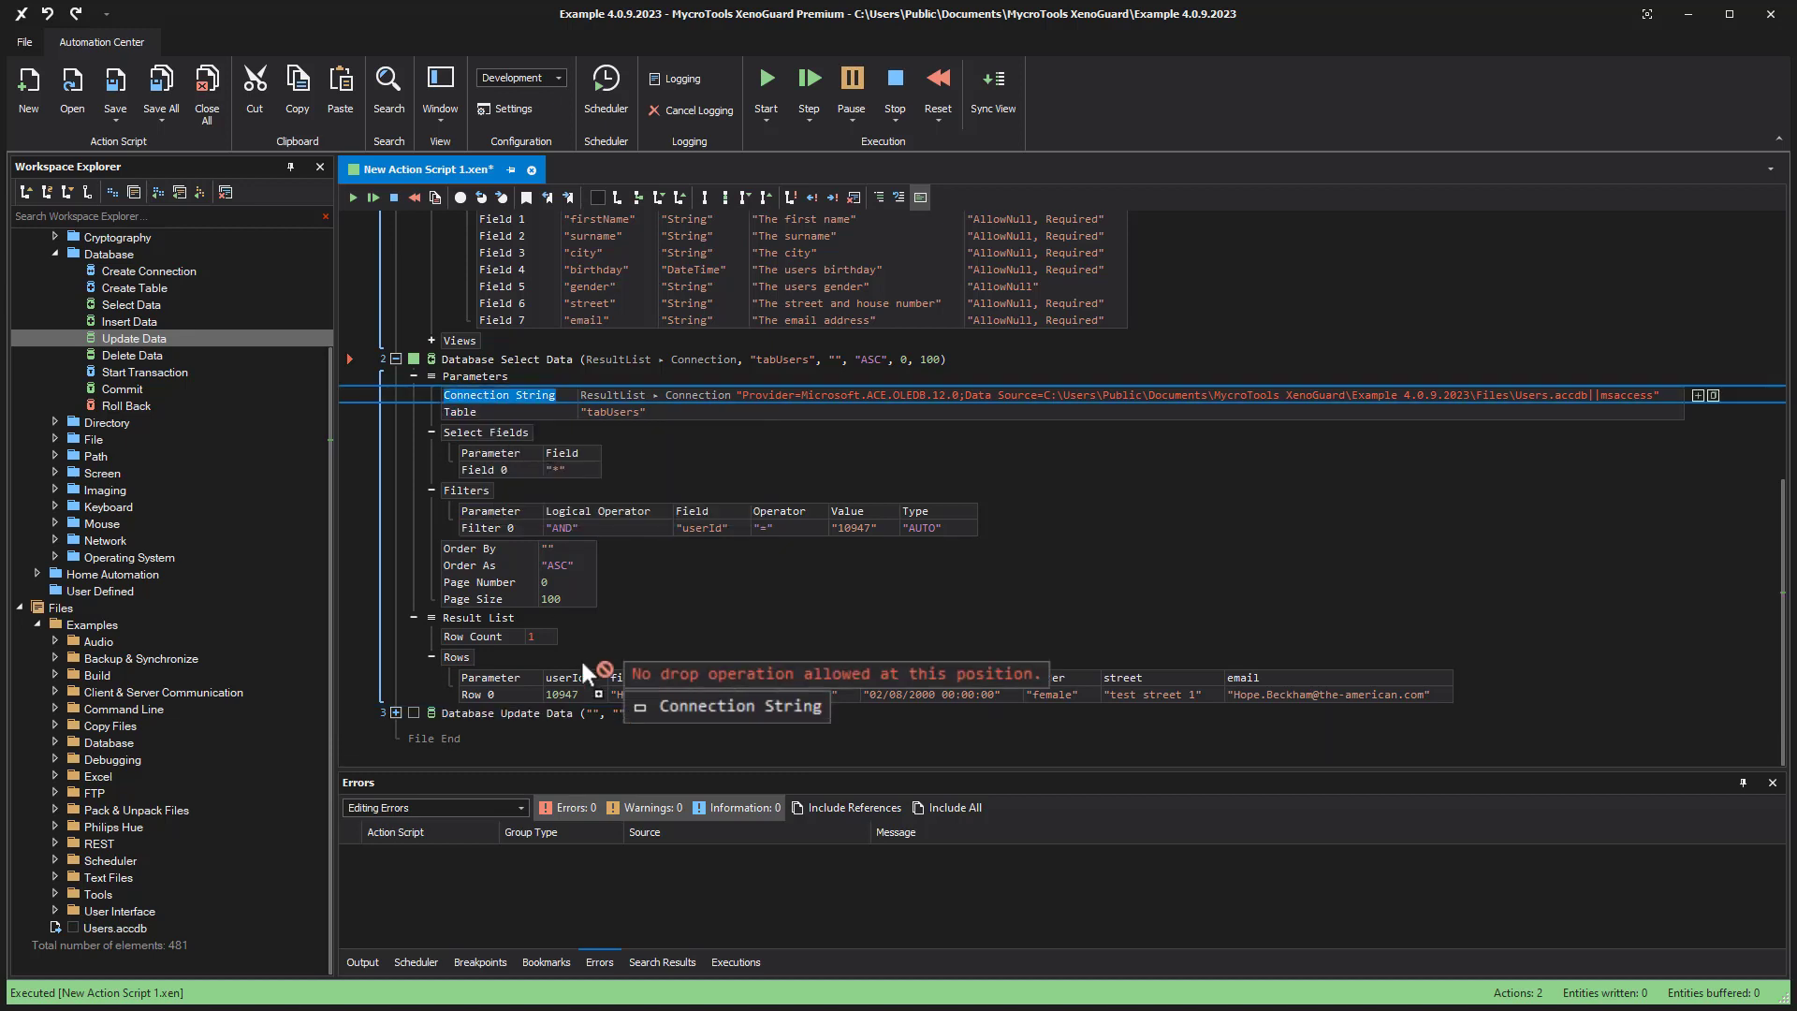
# Step: Target tabUsers through the connection and set street to "test street 1"
pyautogui.moveTo(478, 410); pyautogui.dragTo(590, 713)
pyautogui.moveTo(612, 411)
pyautogui.mouseDown()
pyautogui.moveTo(645, 564)
pyautogui.moveTo(757, 712)
pyautogui.mouseUp()
pyautogui.click(398, 712)
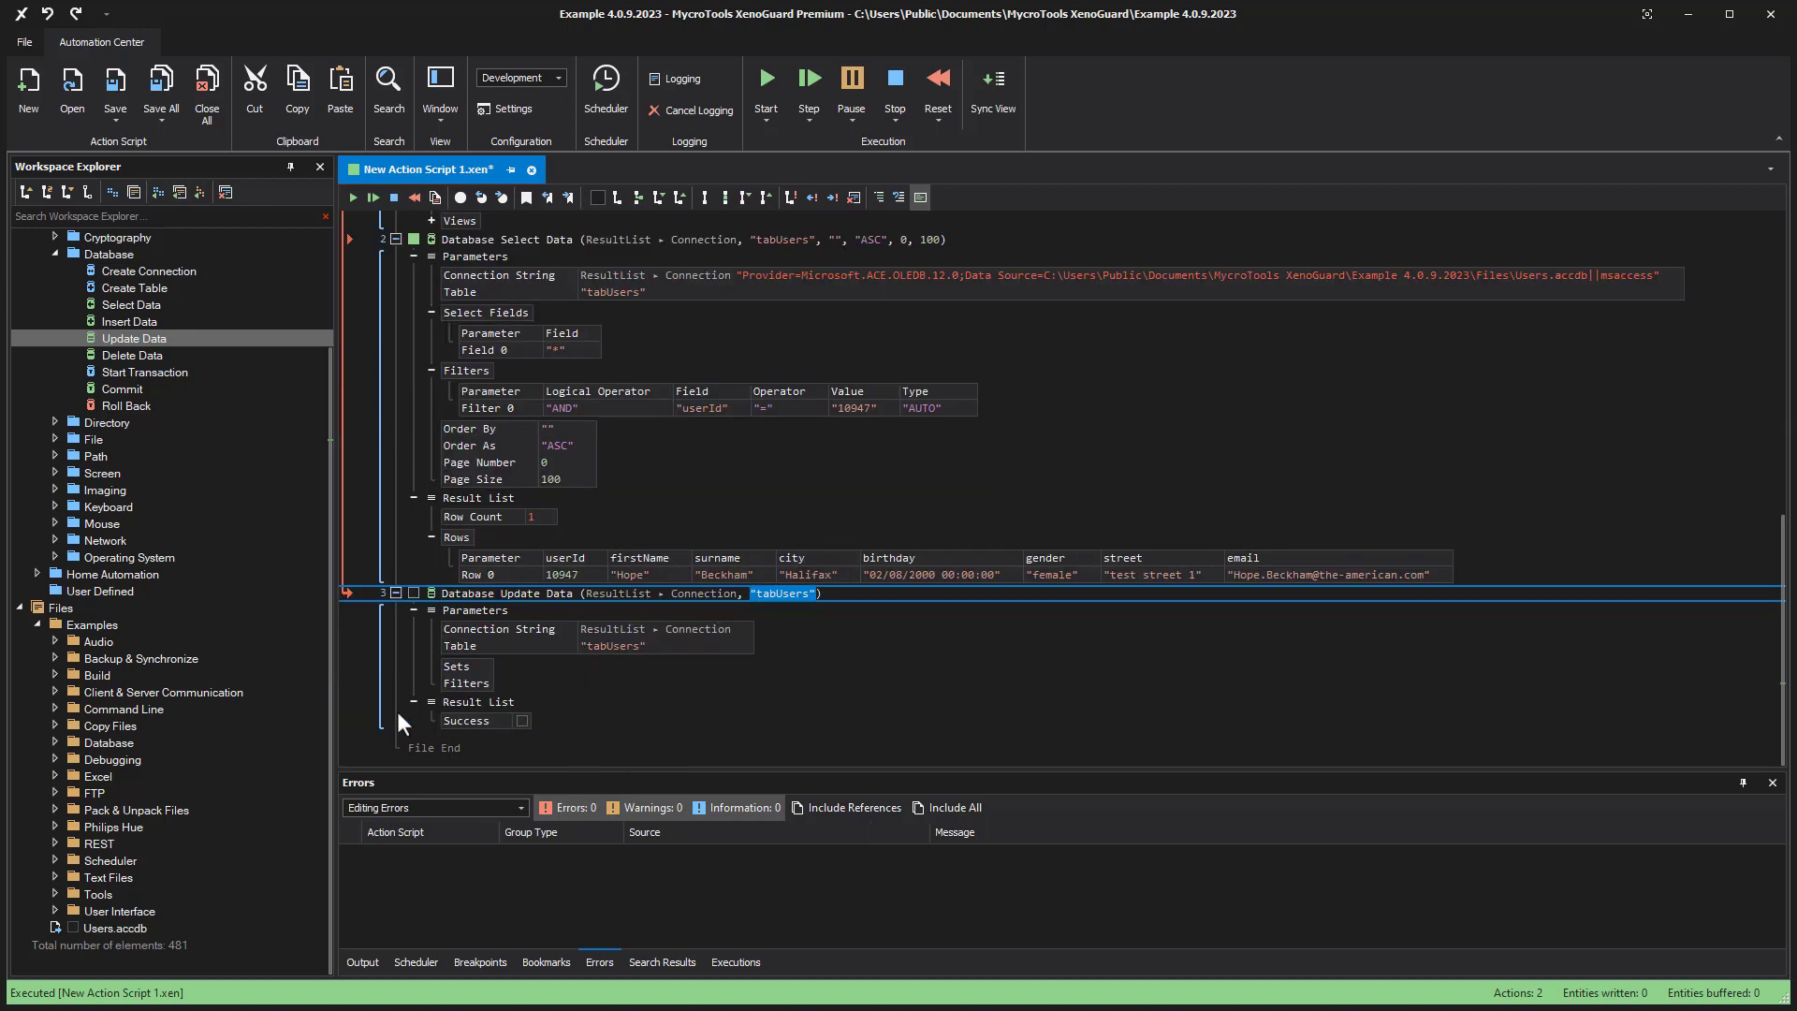
pyautogui.doubleClick(456, 663)
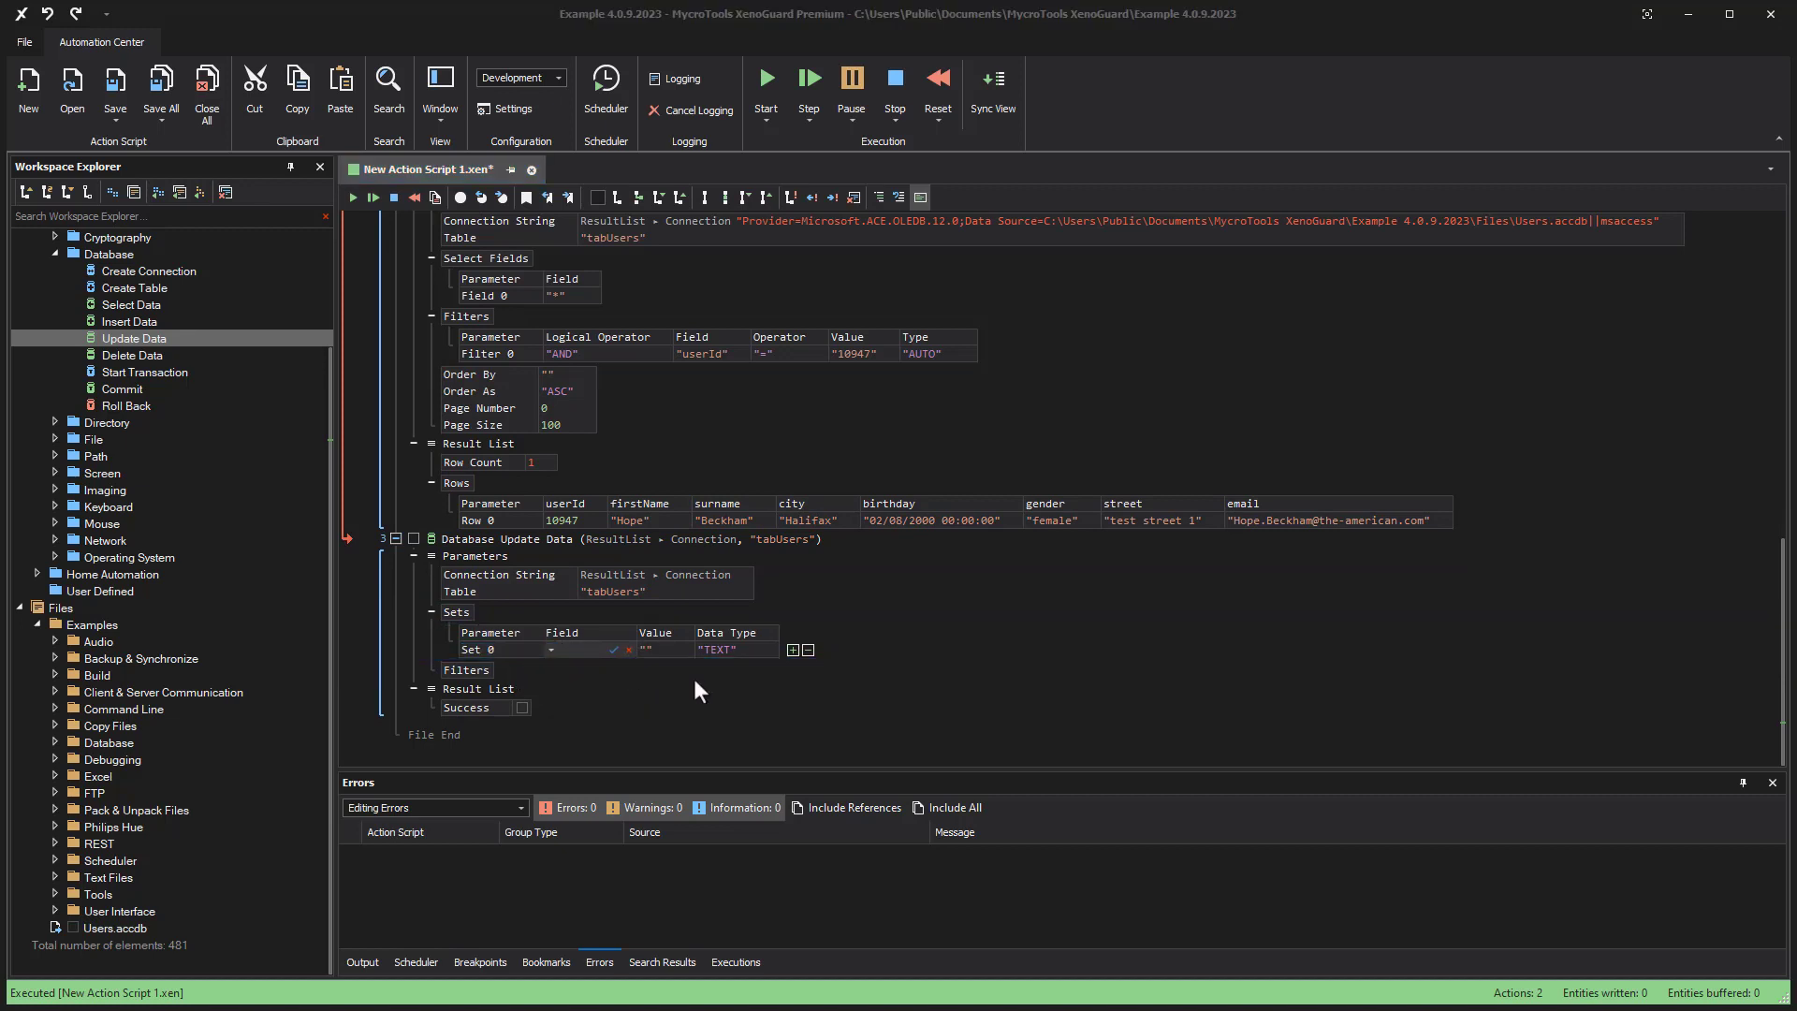
pyautogui.write('street')
pyautogui.press('Tab')
pyautogui.write('test street 1')
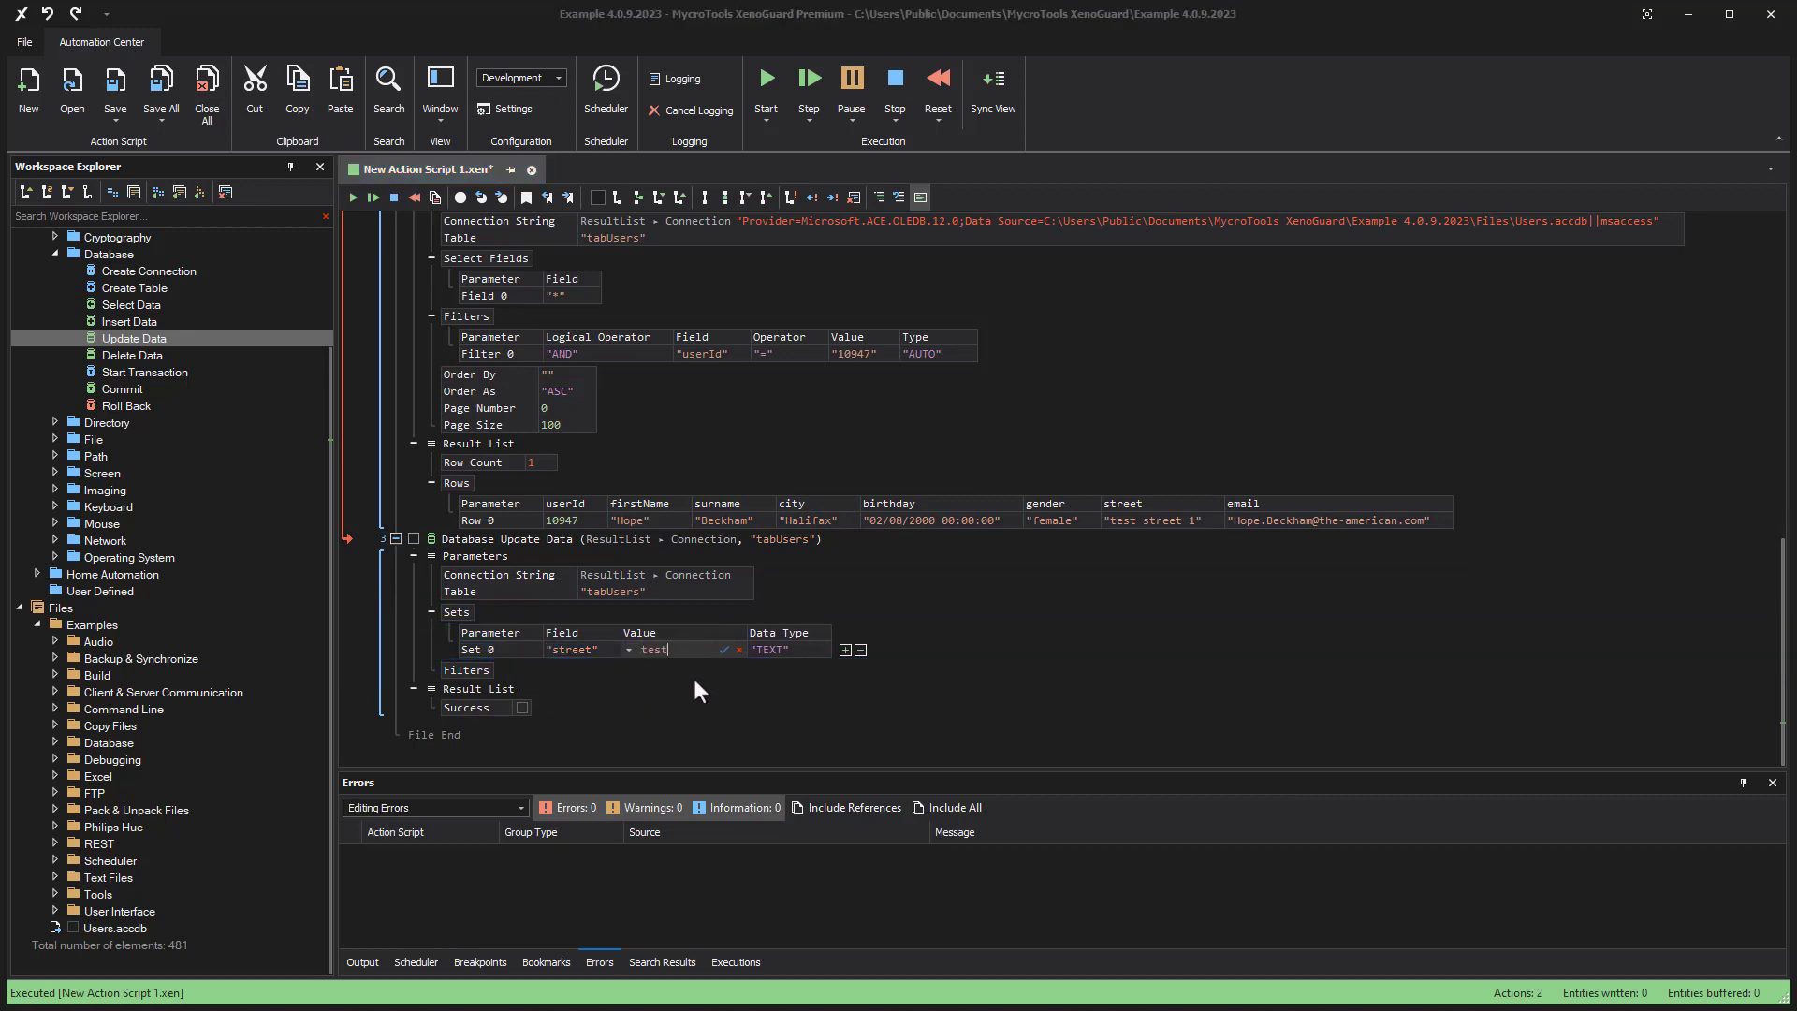
pyautogui.press('Return')
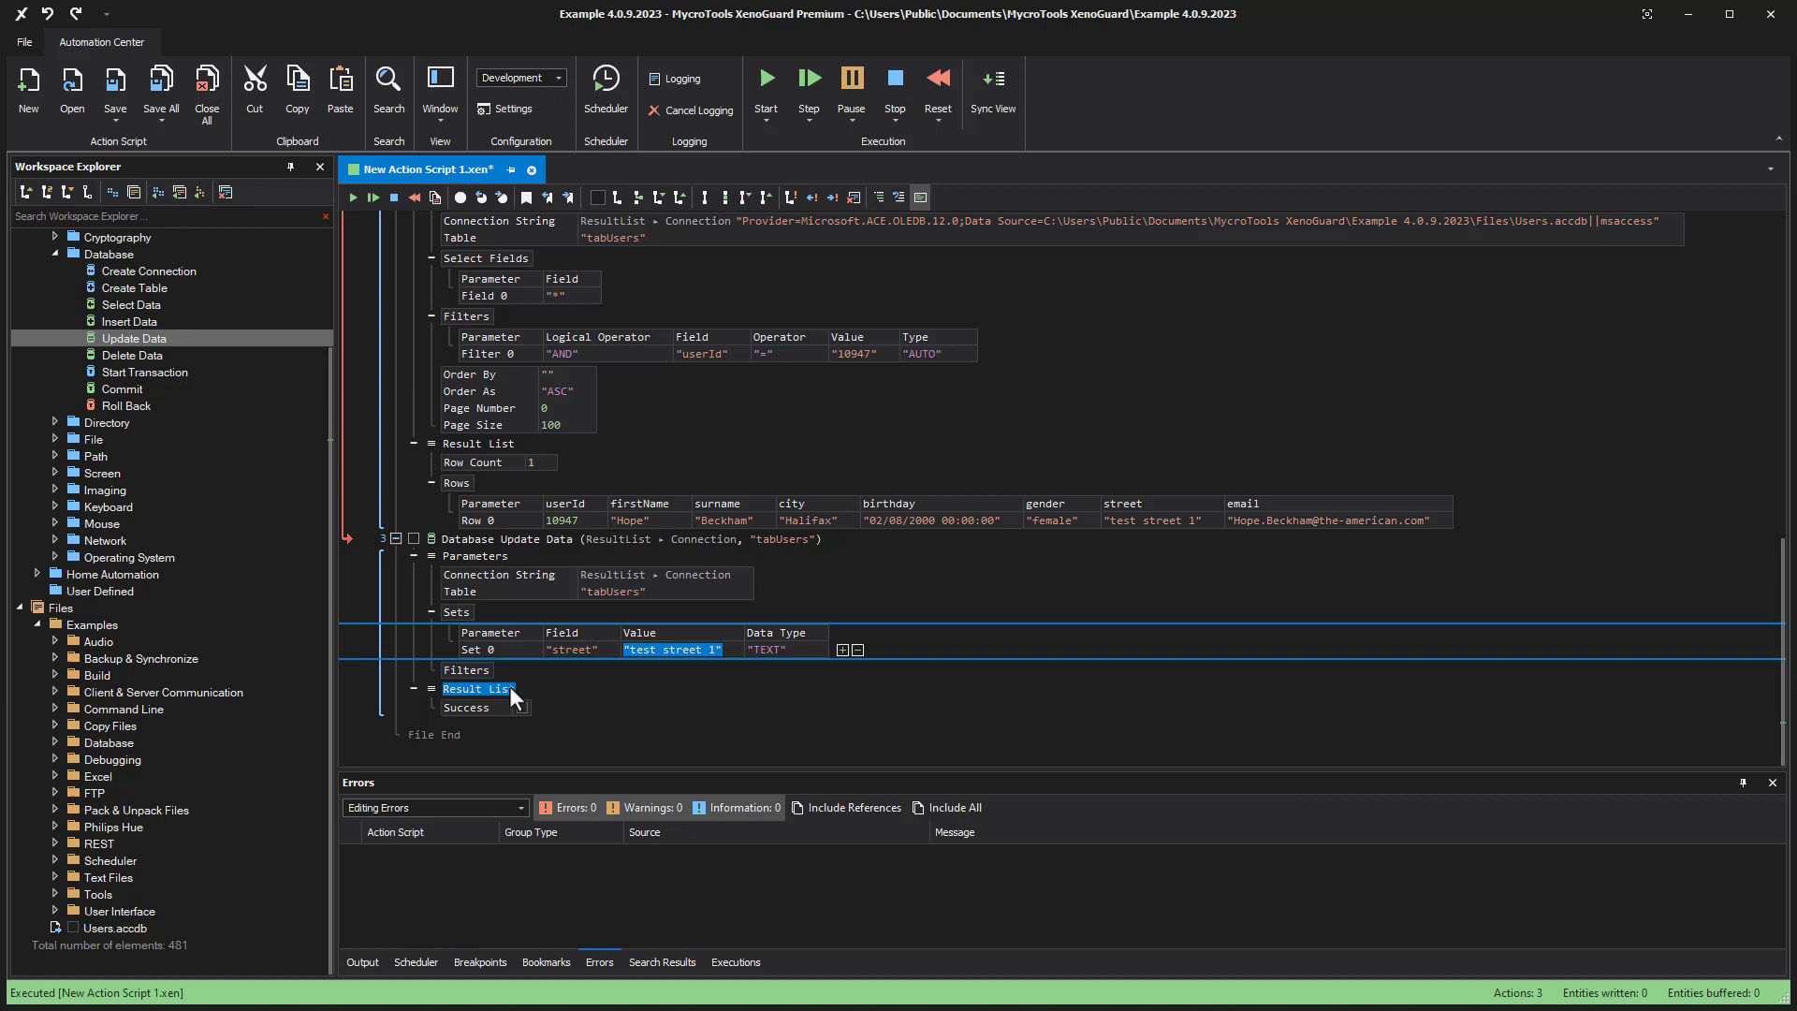
# Step: Filter the update to userId 10947 and run it with F5
pyautogui.doubleClick(507, 670)
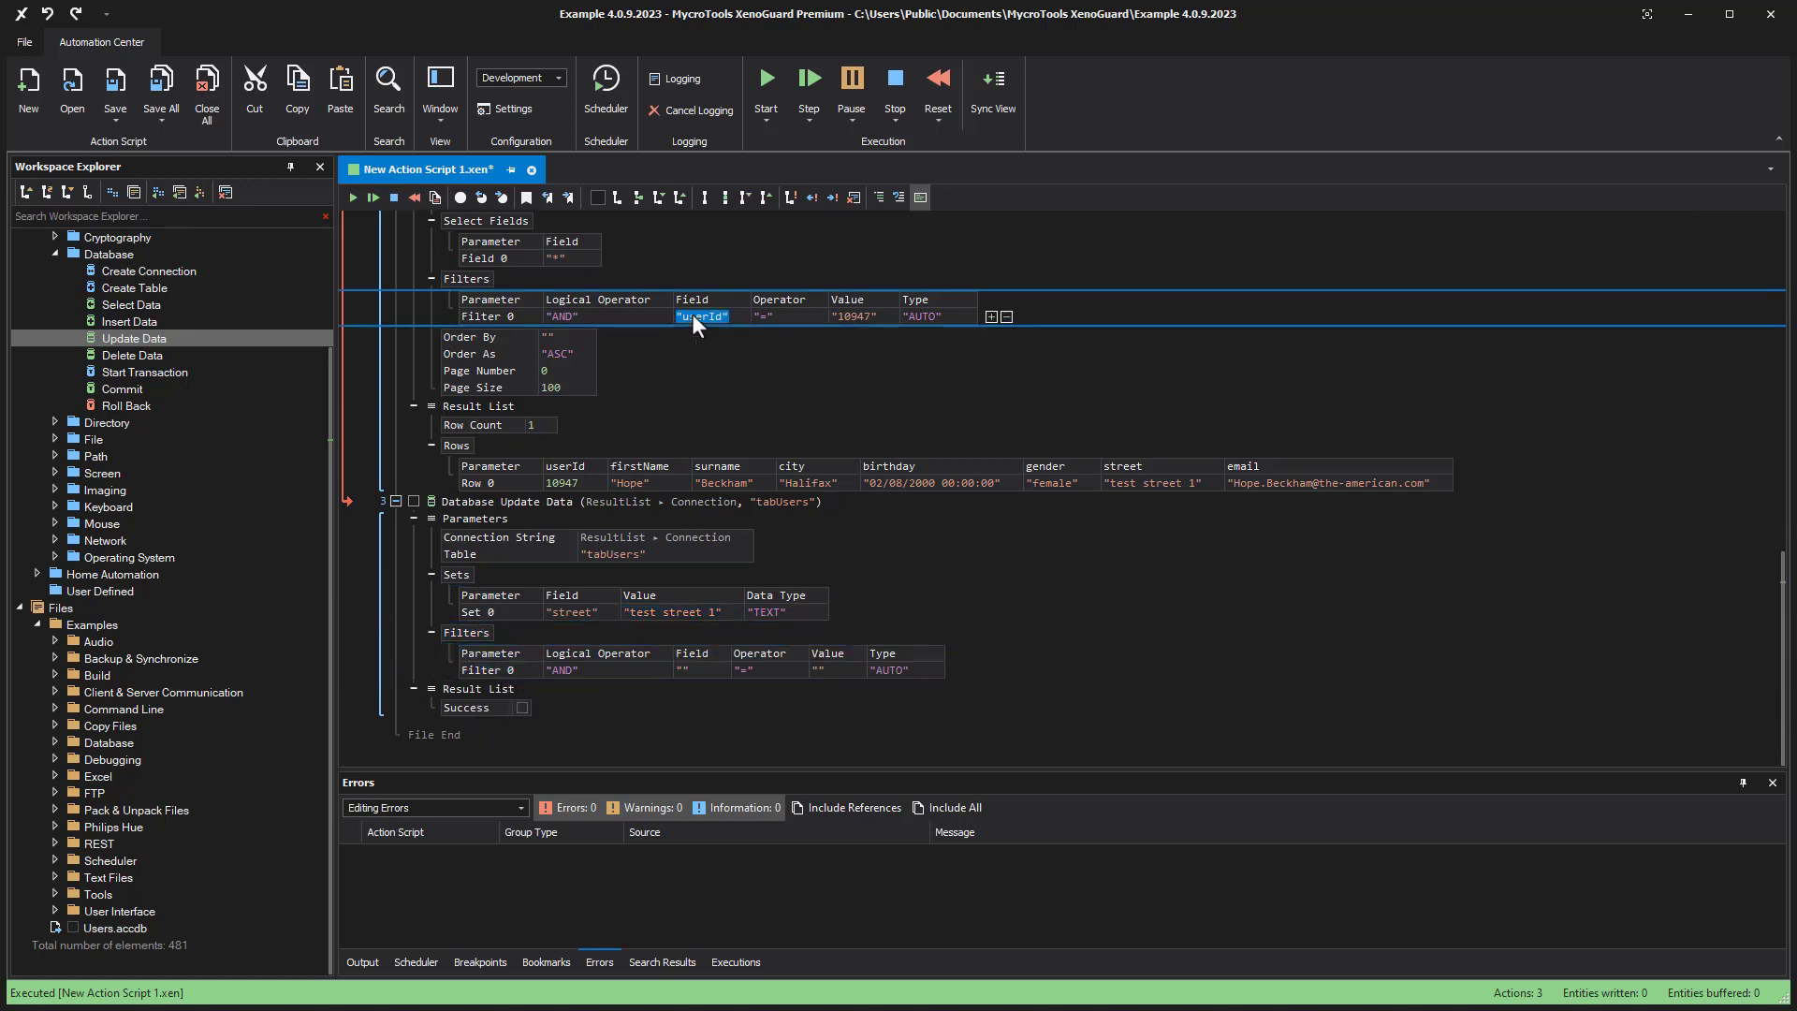
pyautogui.moveTo(693, 316); pyautogui.dragTo(684, 665)
pyautogui.moveTo(844, 324); pyautogui.dragTo(843, 669)
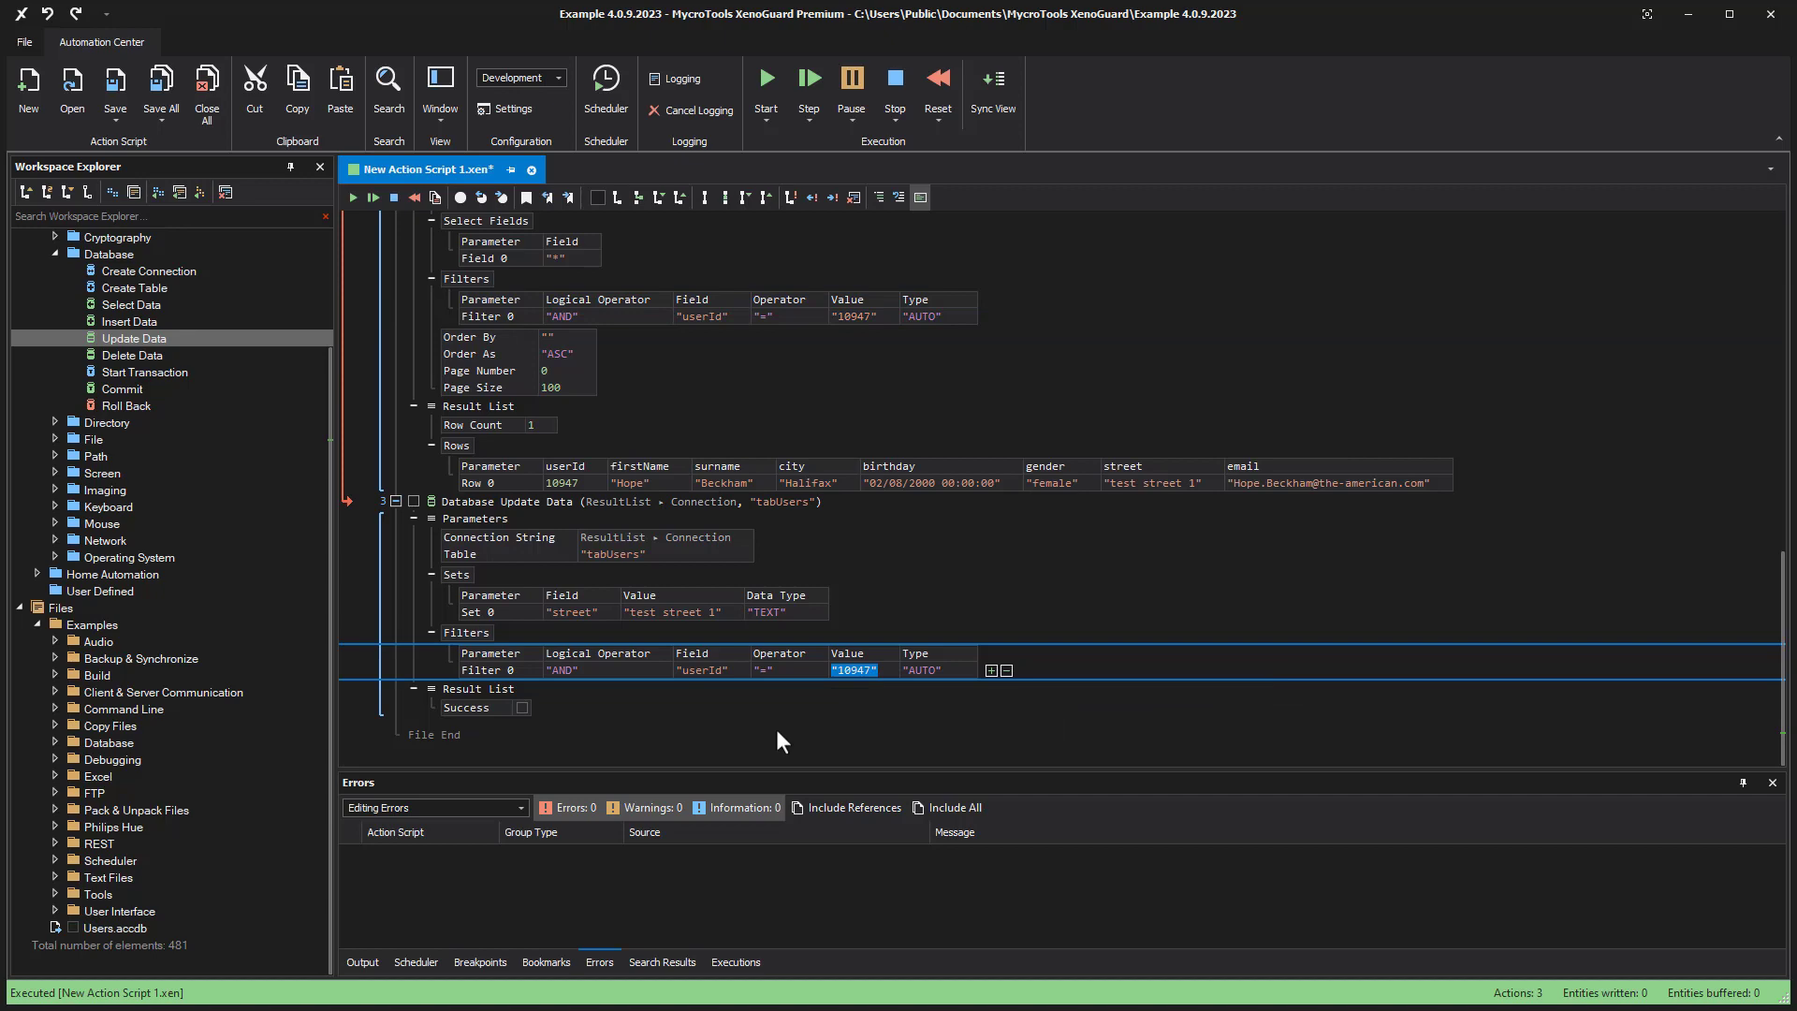
pyautogui.press('F5')
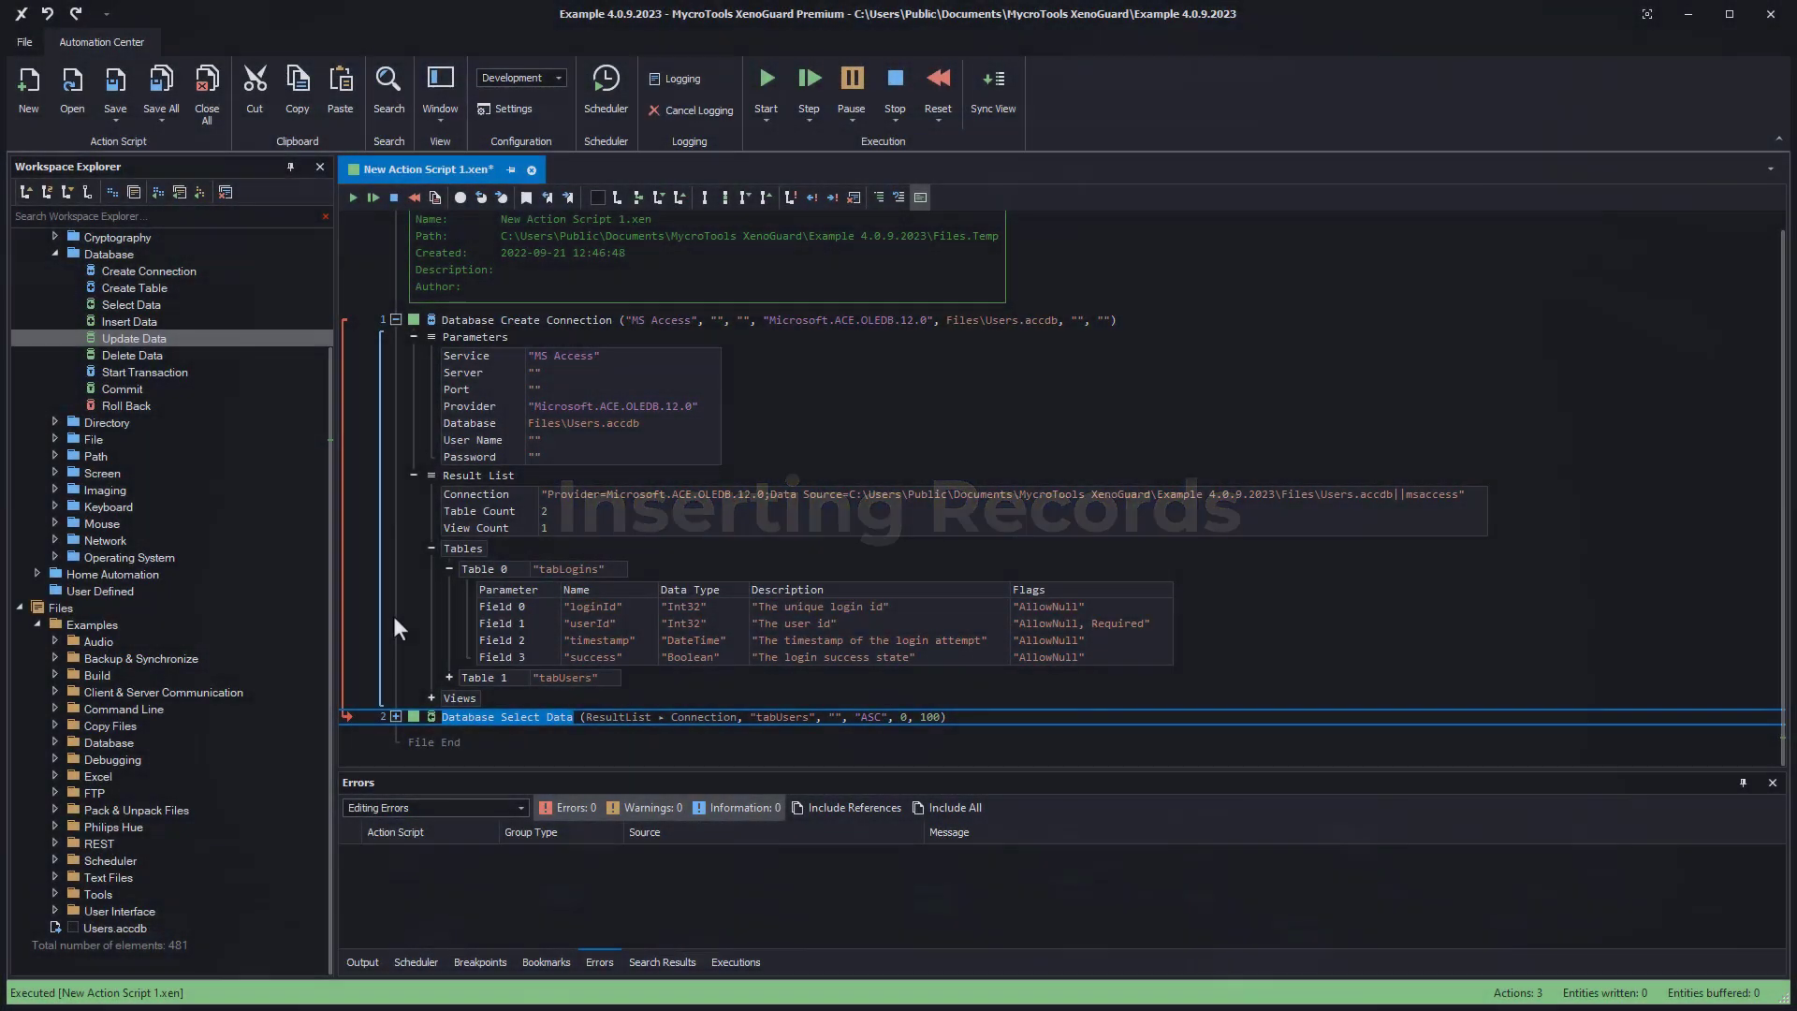
# Step: Add an Insert Data step on tabLogins using the connection
pyautogui.moveTo(114, 321)
pyautogui.mouseDown()
pyautogui.moveTo(426, 750)
pyautogui.moveTo(452, 748)
pyautogui.mouseUp()
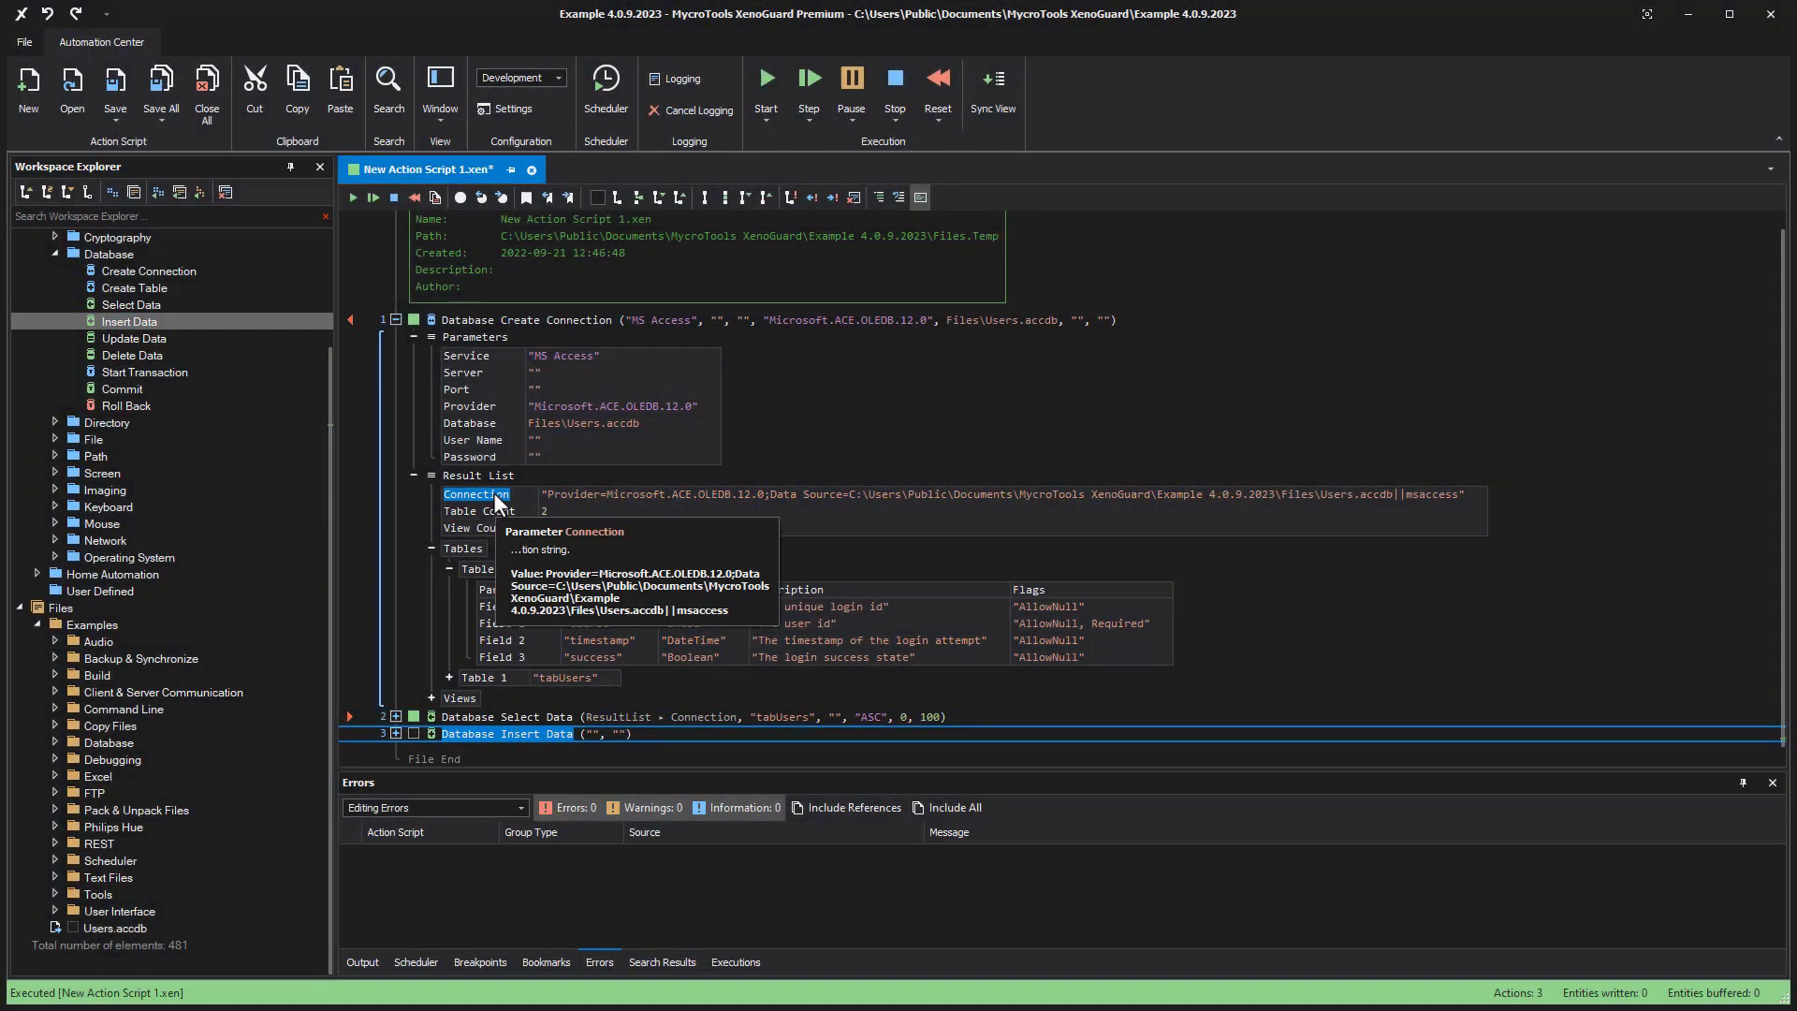
pyautogui.moveTo(477, 496); pyautogui.dragTo(648, 751)
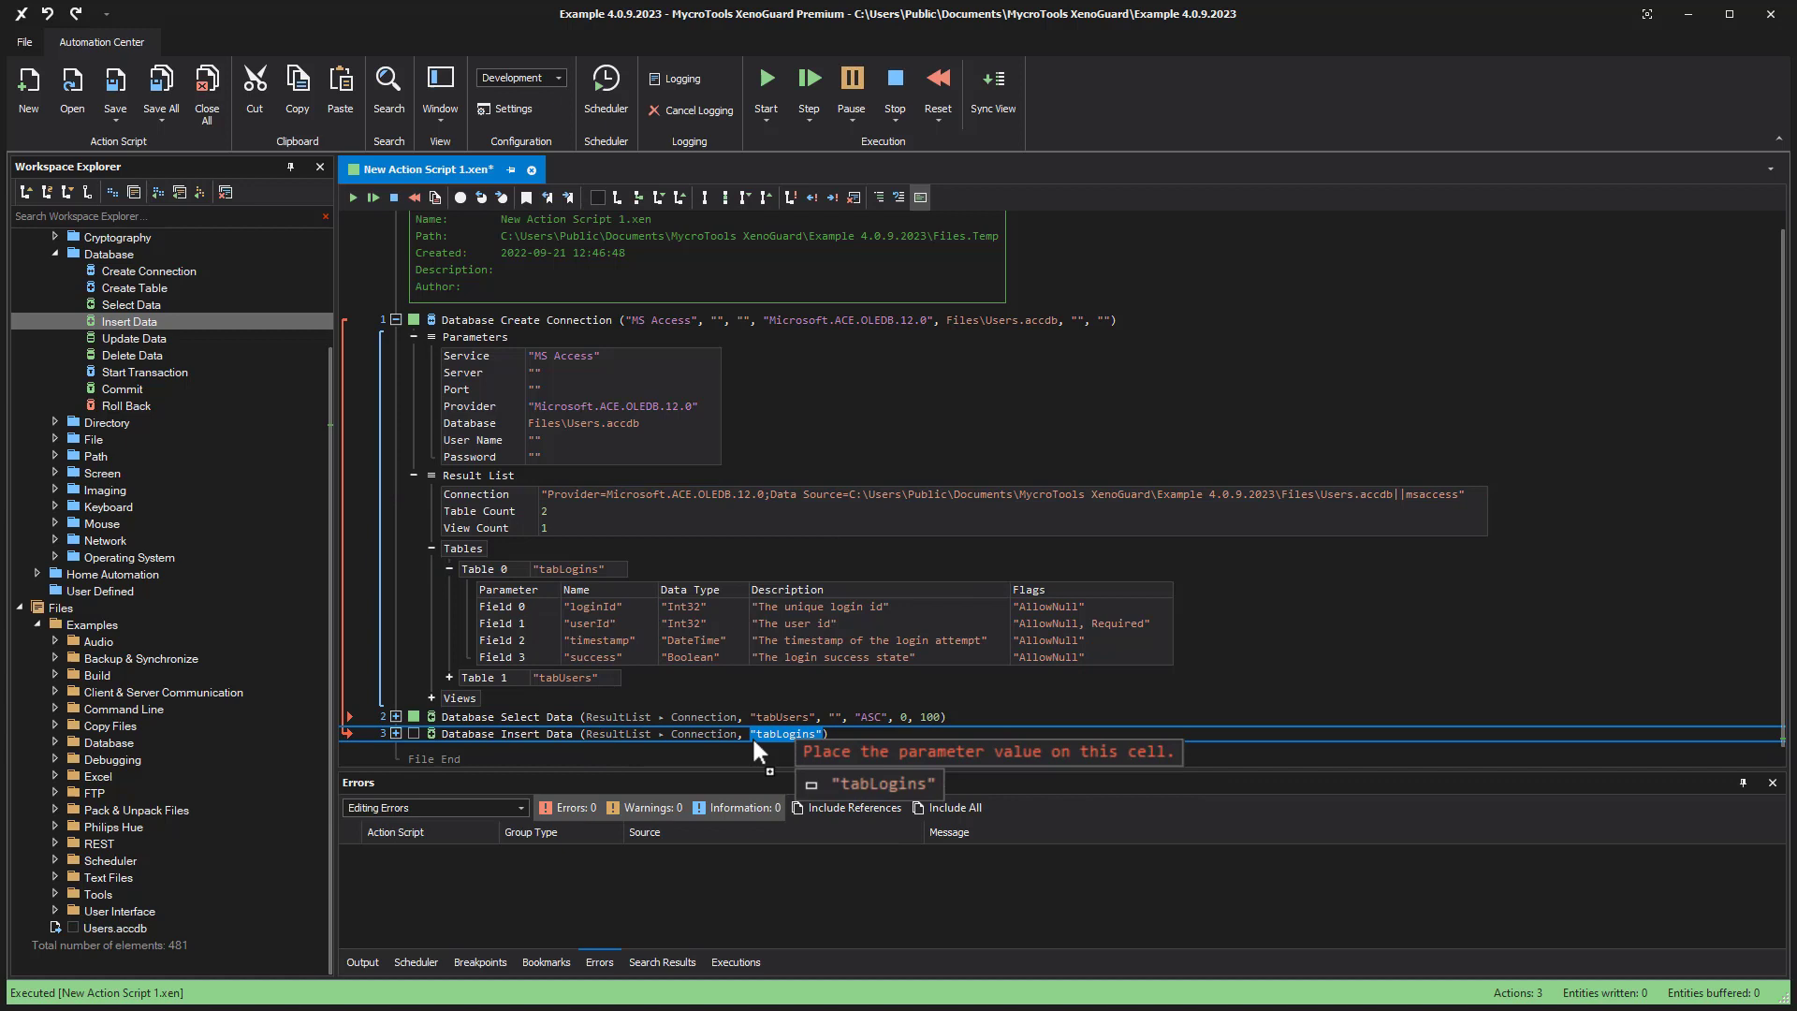
pyautogui.moveTo(553, 568); pyautogui.dragTo(751, 736)
pyautogui.click(395, 733)
pyautogui.click(532, 688)
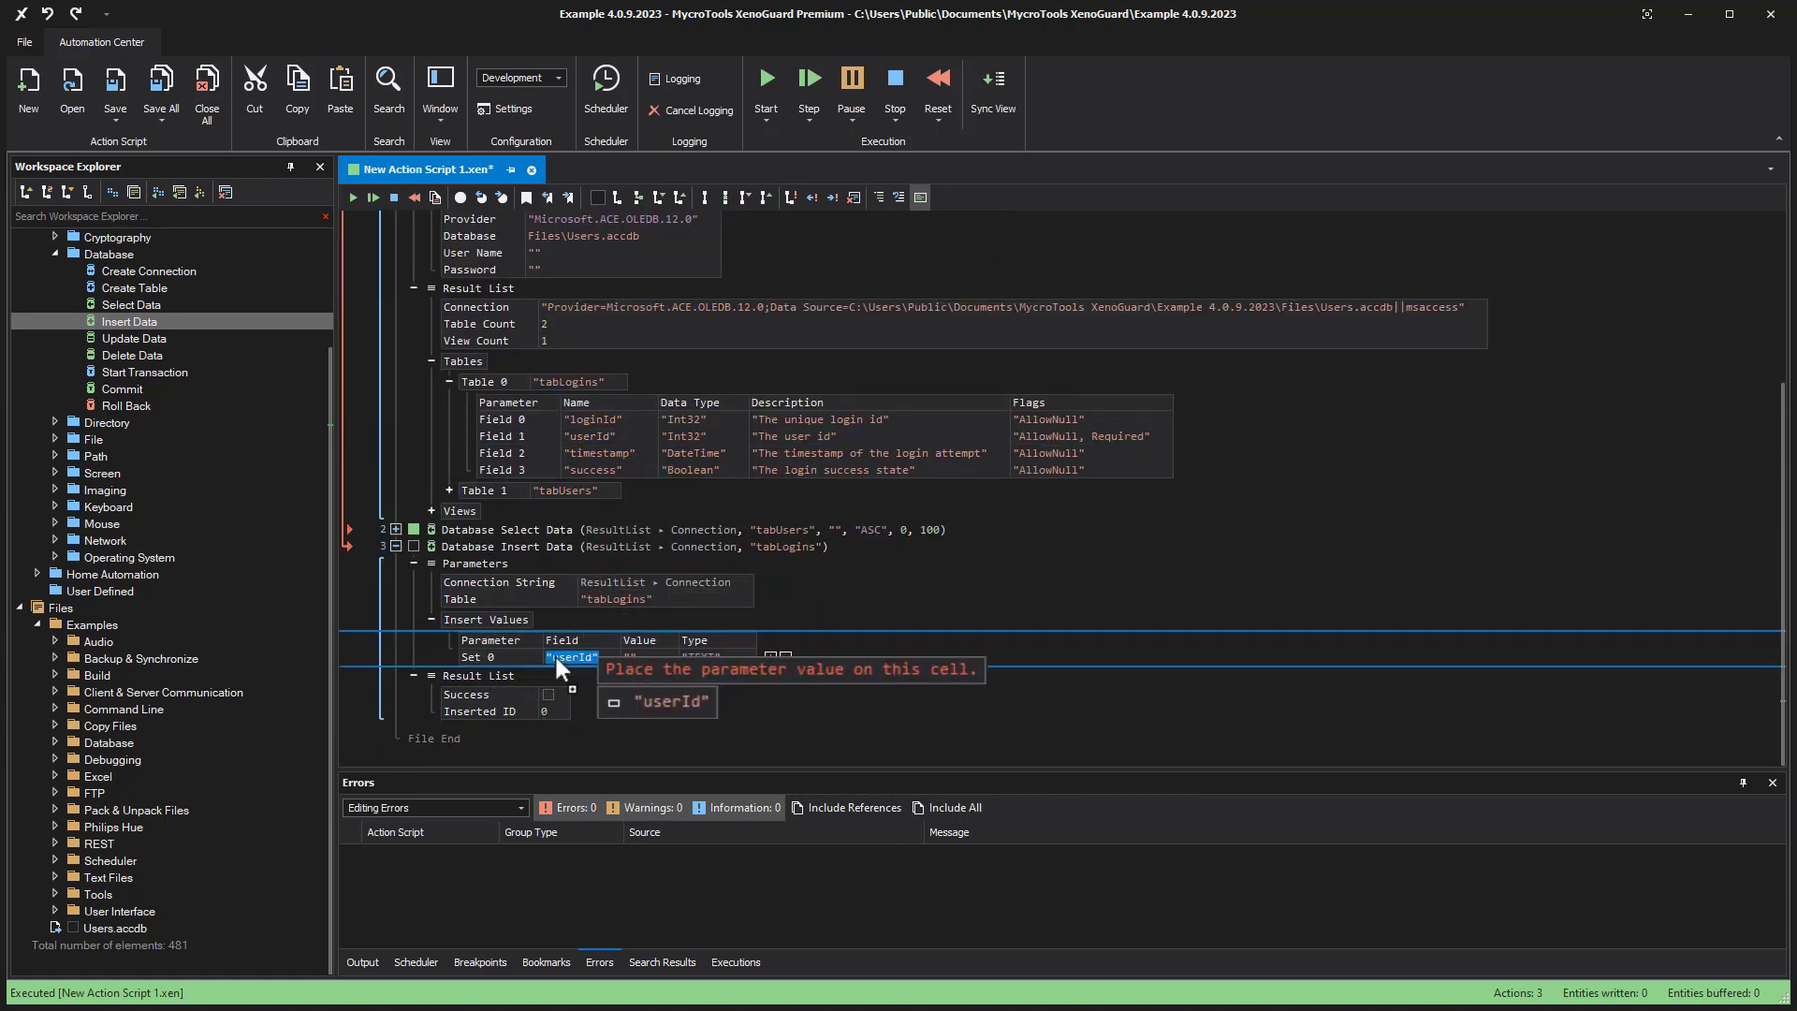
# Step: Set insert values userId = 10947 and success = True, then run, getting Inserted ID 8
pyautogui.moveTo(582, 440); pyautogui.dragTo(557, 657)
pyautogui.click(631, 659)
pyautogui.write('10947')
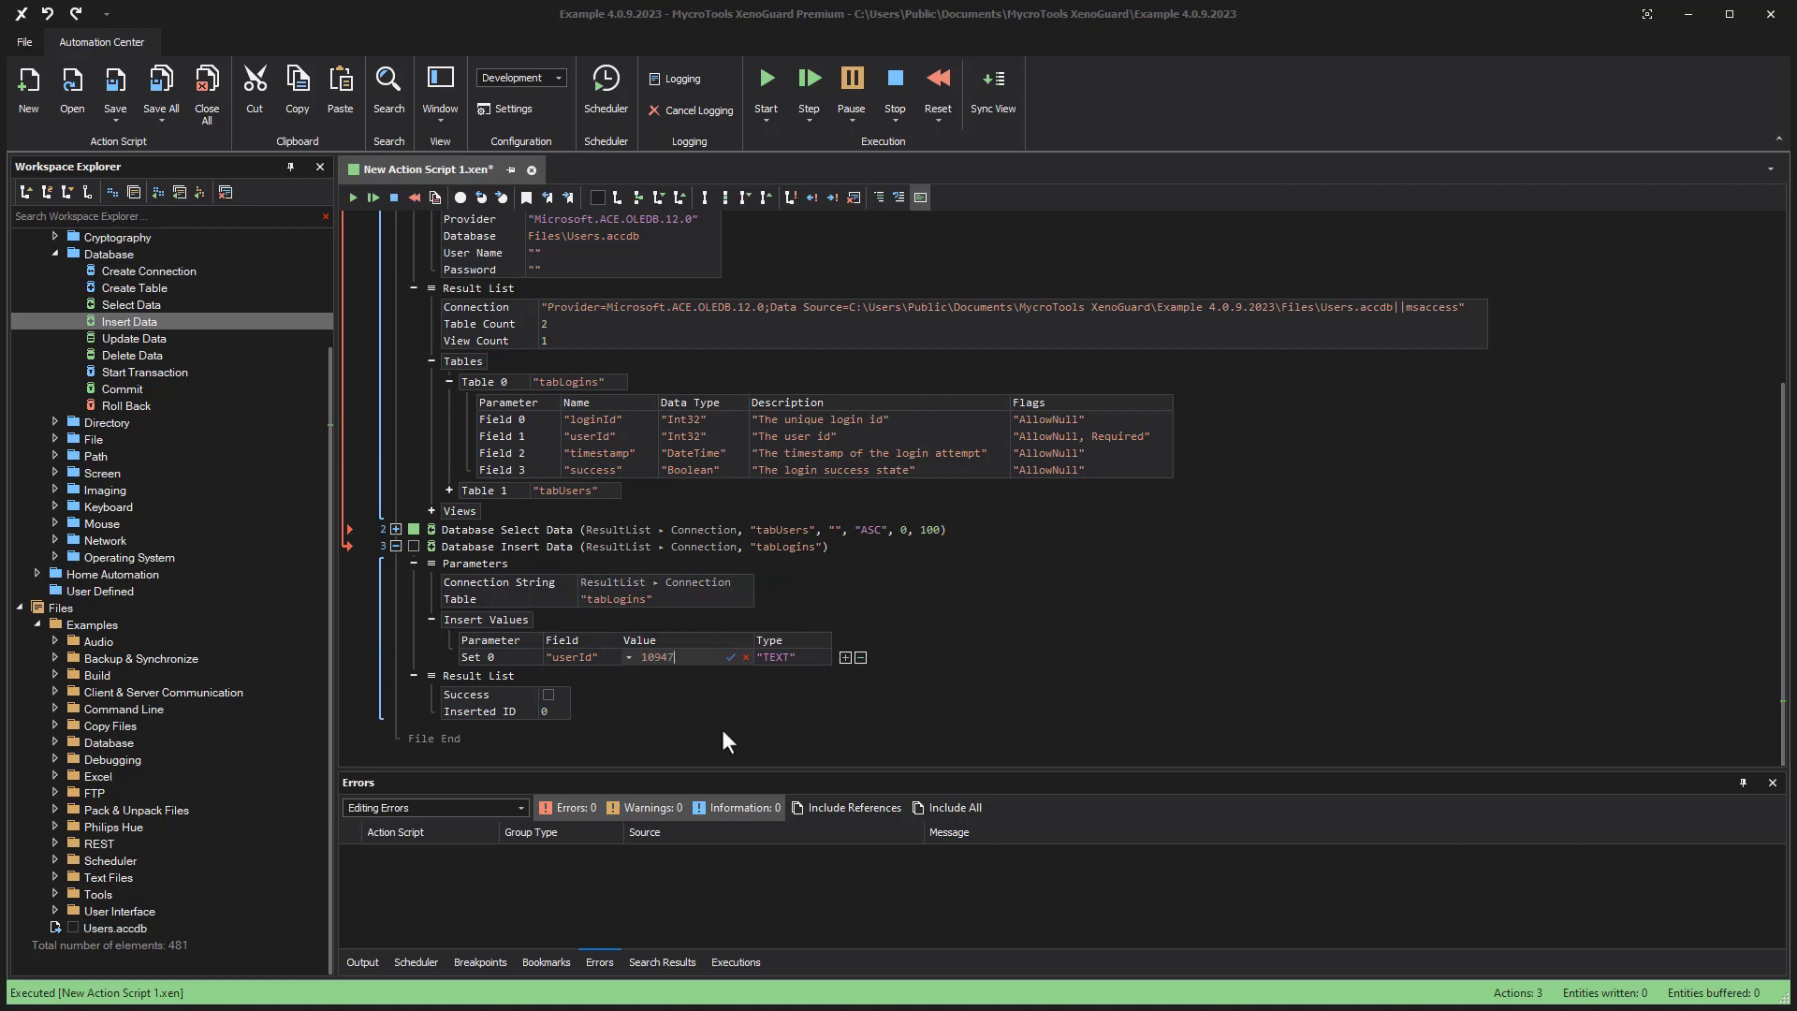
pyautogui.press('Return')
pyautogui.click(783, 655)
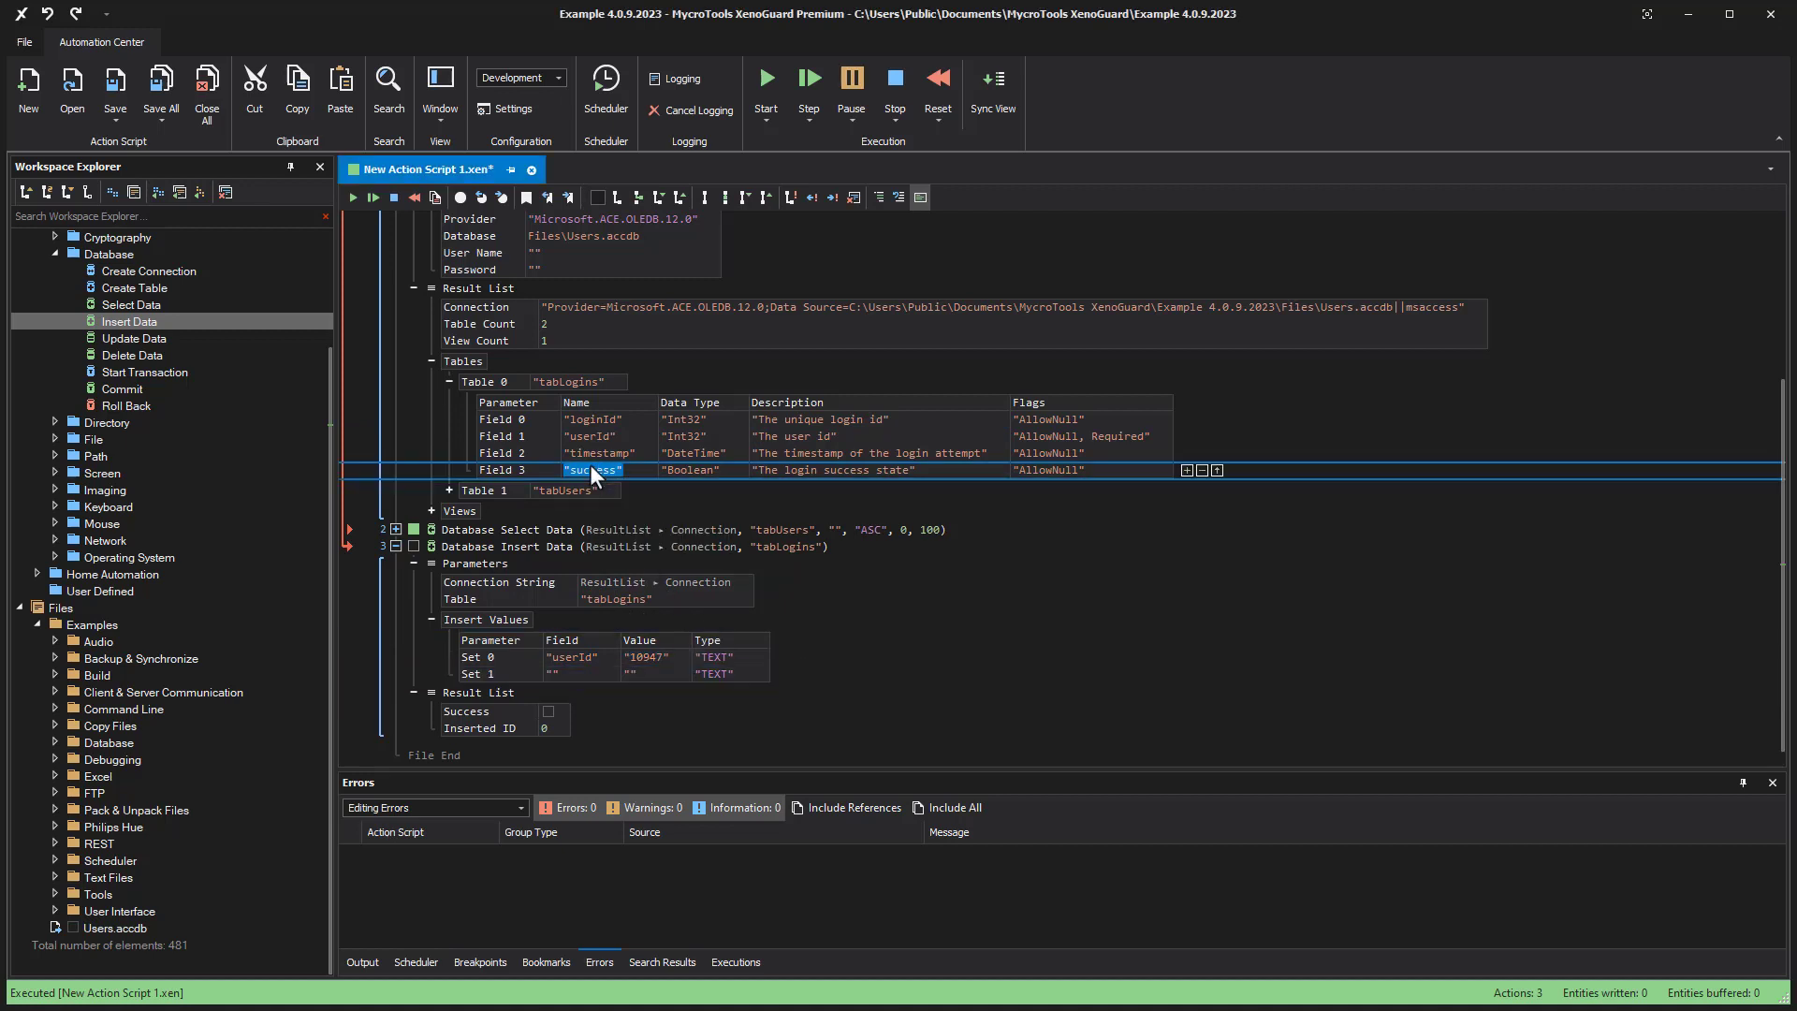
pyautogui.moveTo(591, 468); pyautogui.dragTo(555, 675)
pyautogui.click(639, 676)
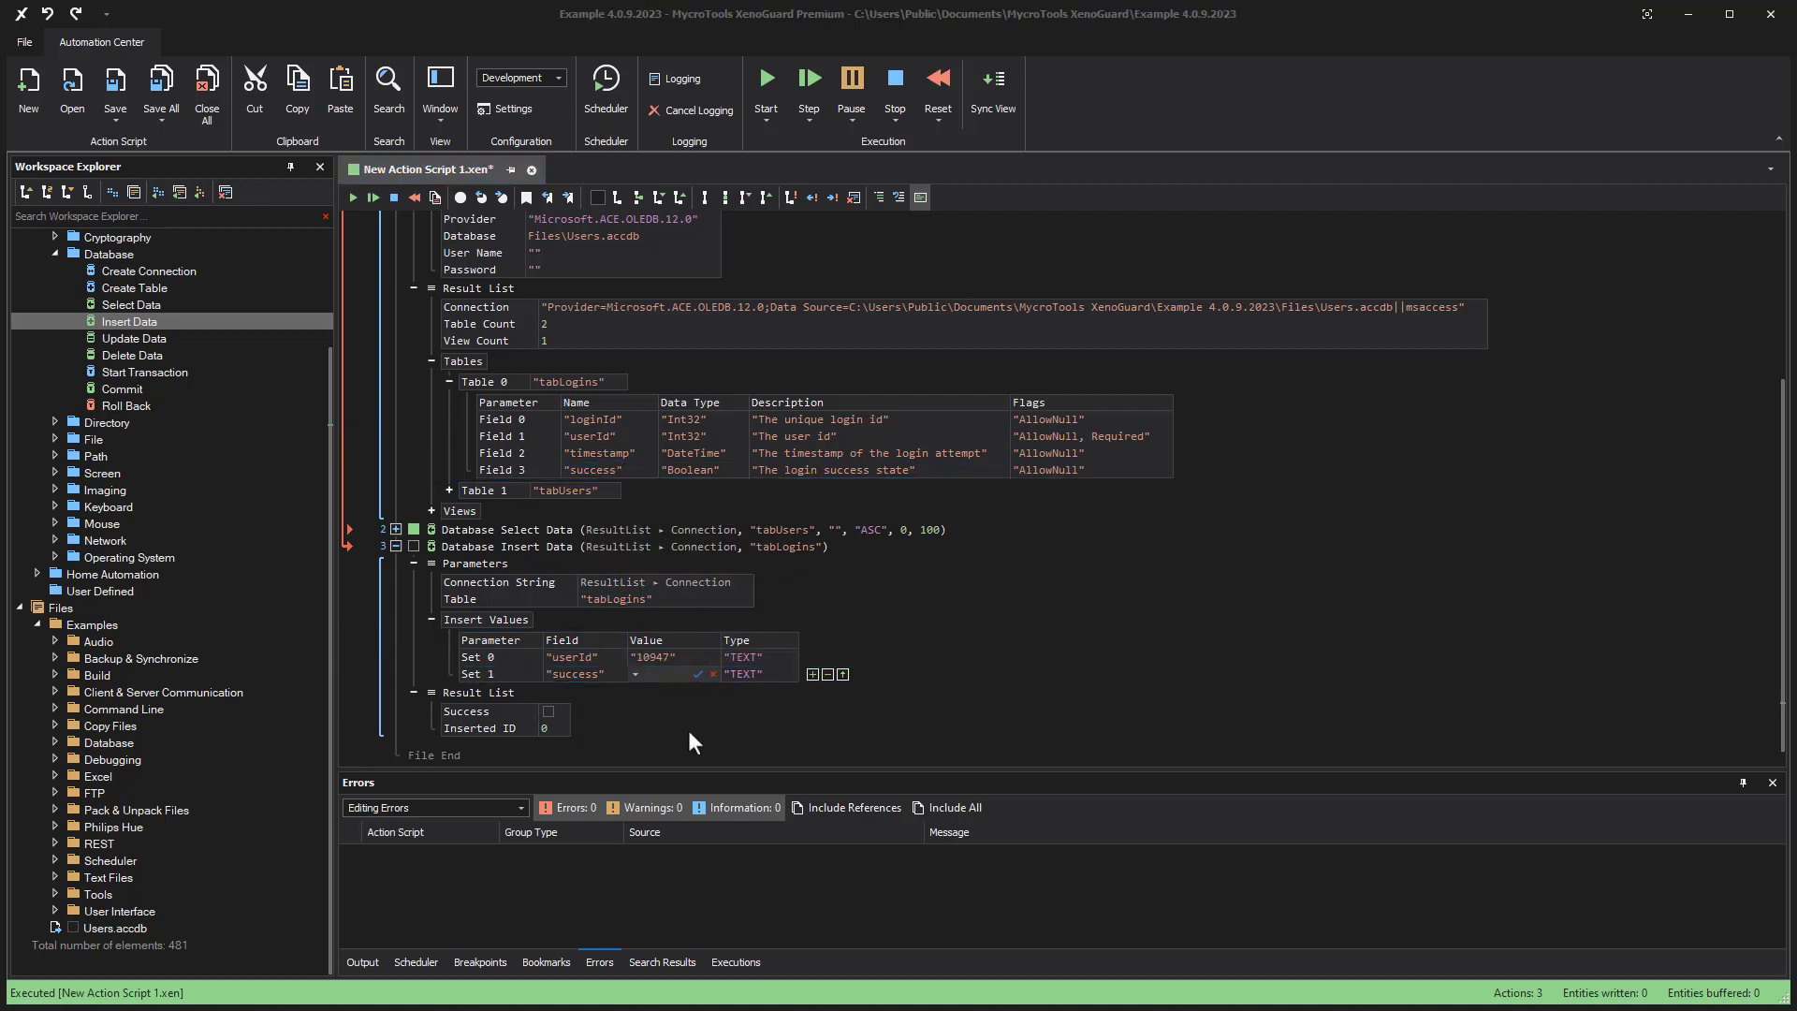
pyautogui.write('True')
pyautogui.press('Return')
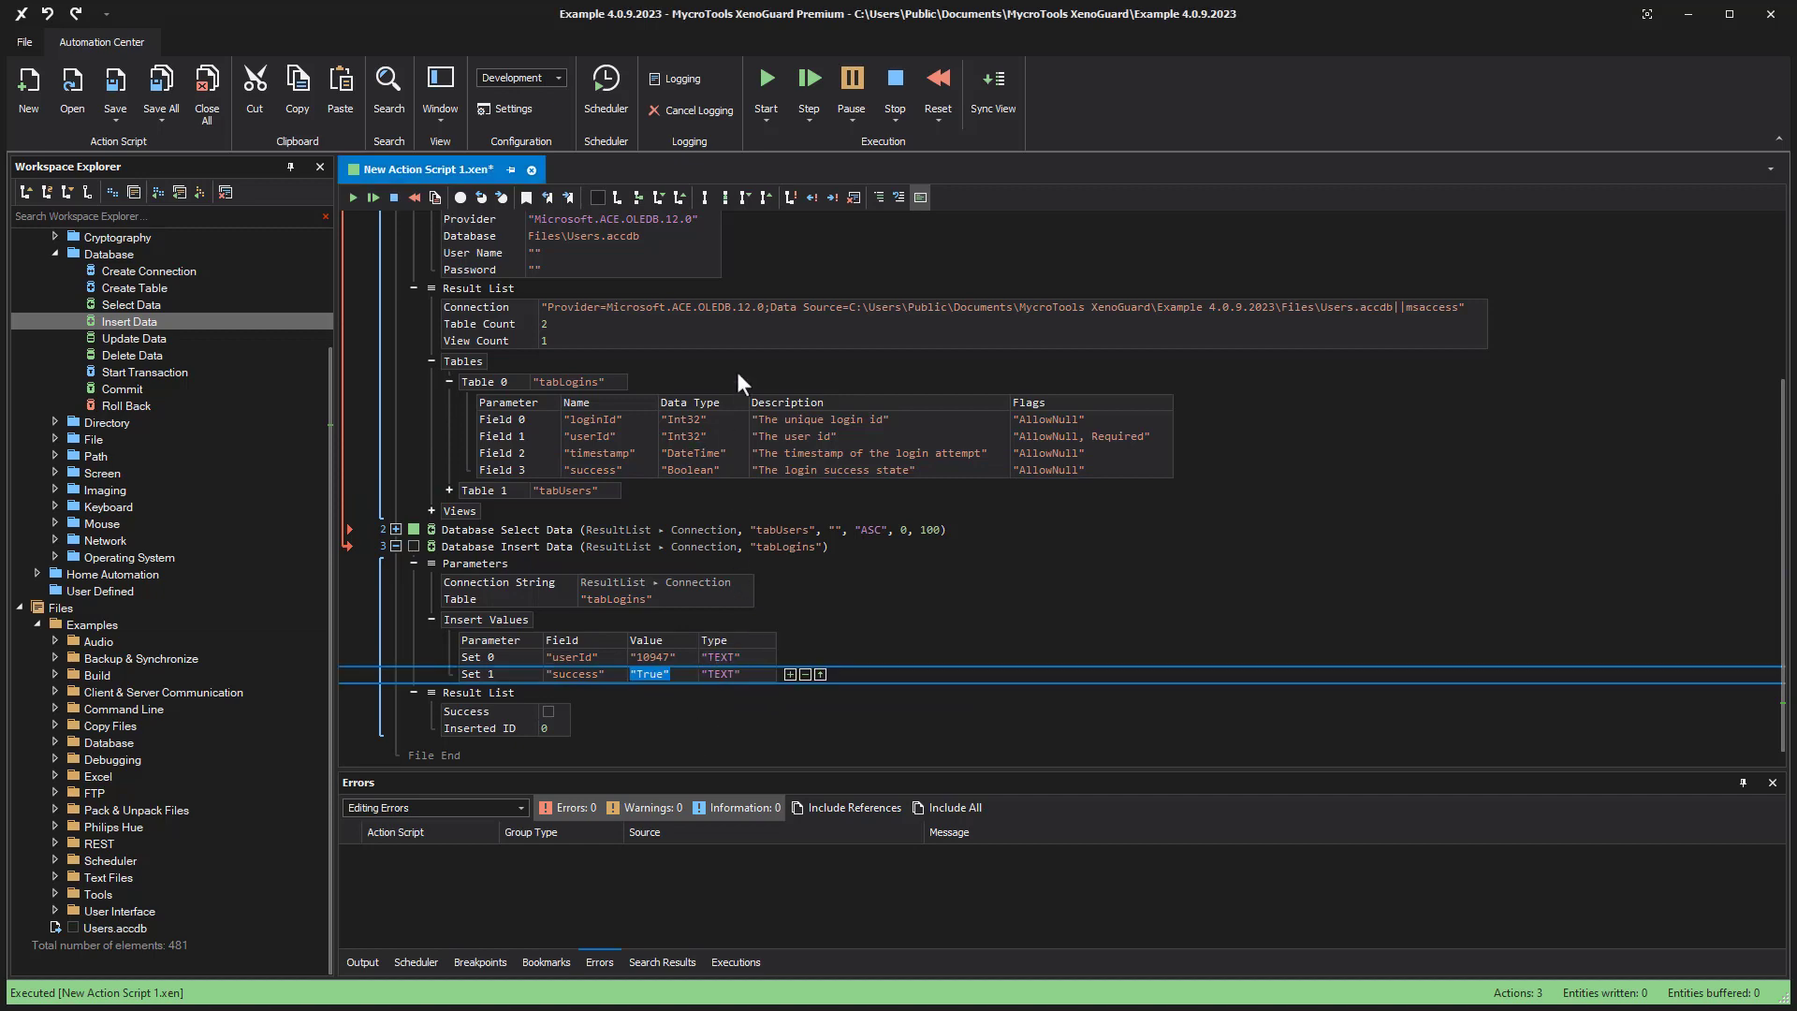
pyautogui.click(765, 103)
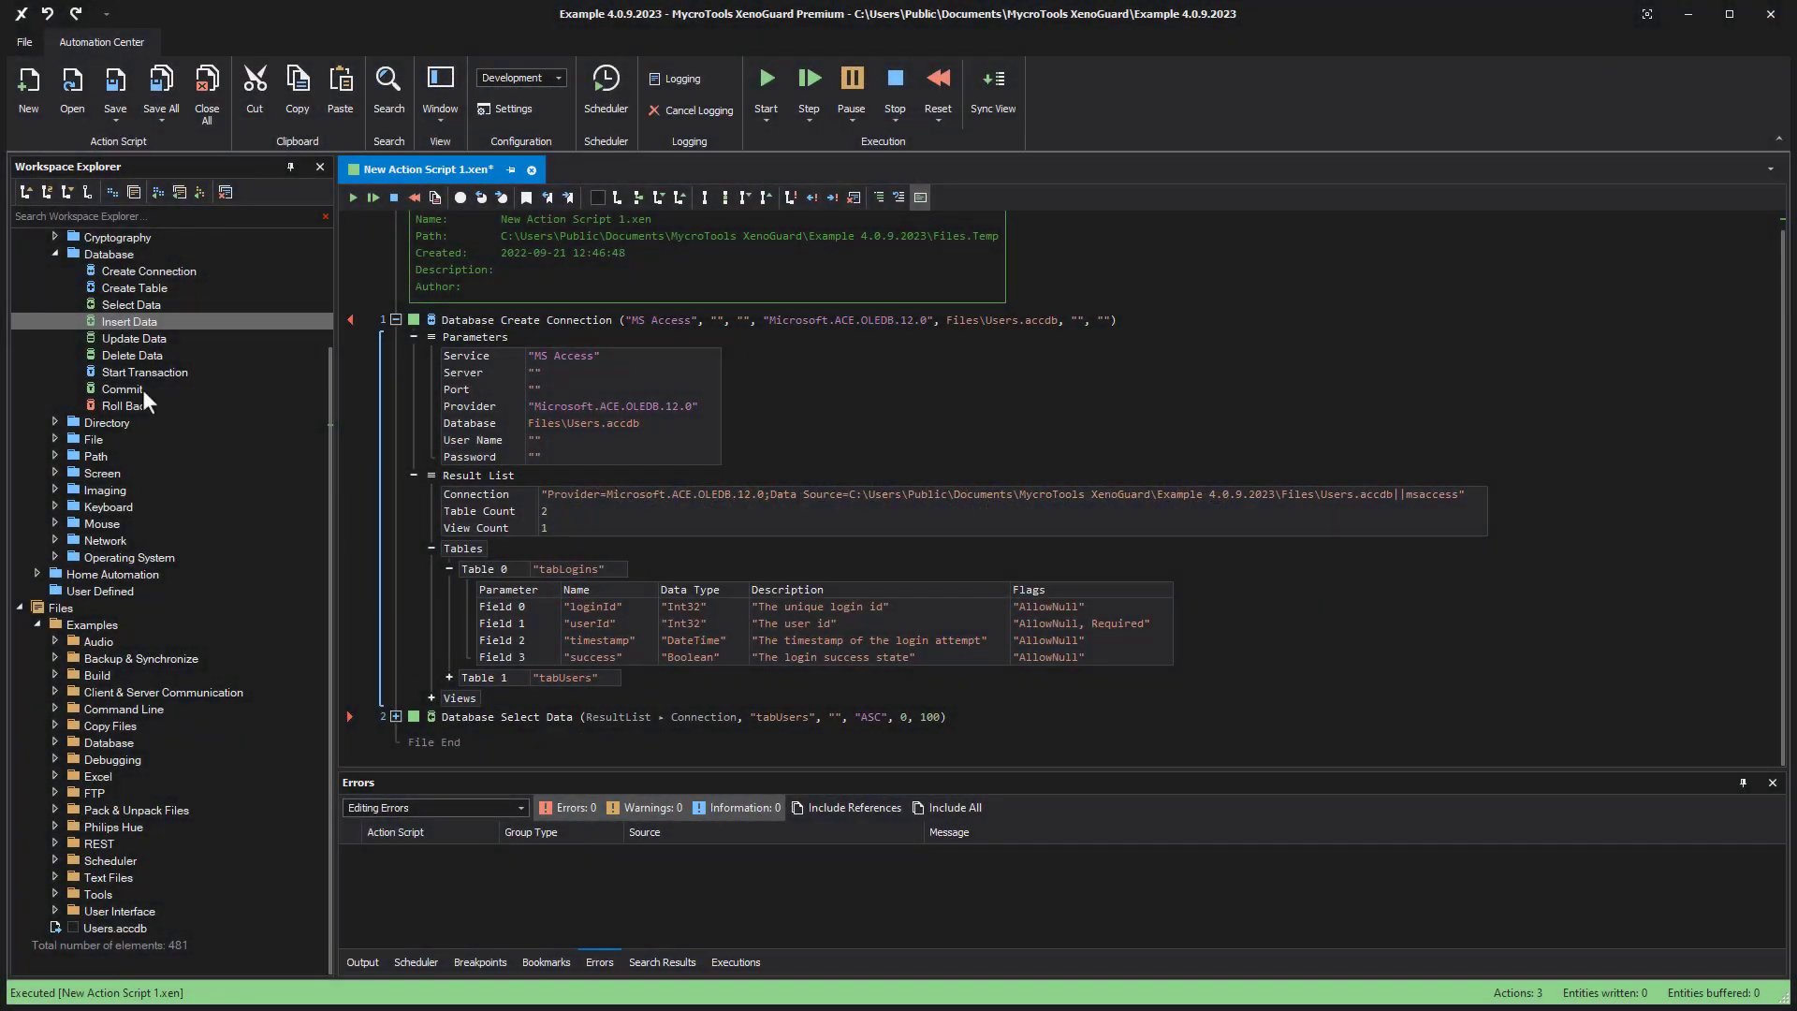
# Step: Add a Delete Data step on tabLogins using the connection
pyautogui.moveTo(132, 356); pyautogui.dragTo(456, 740)
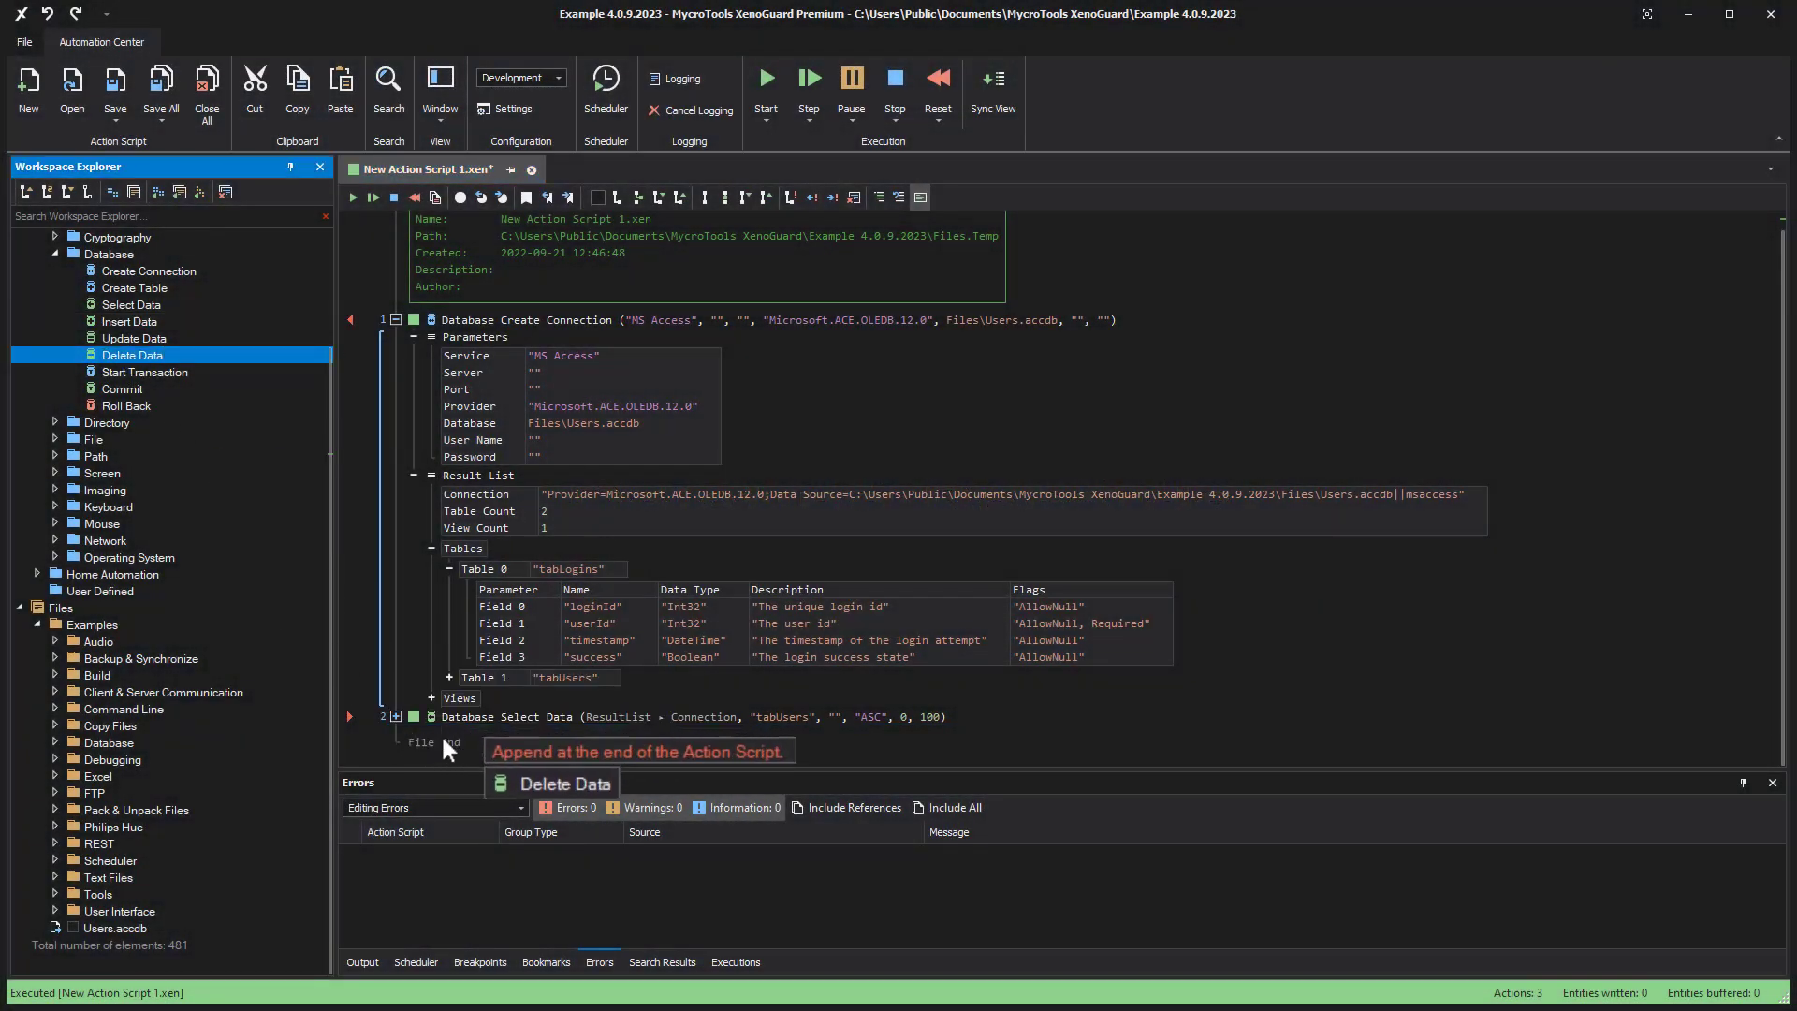
pyautogui.moveTo(488, 496); pyautogui.dragTo(593, 736)
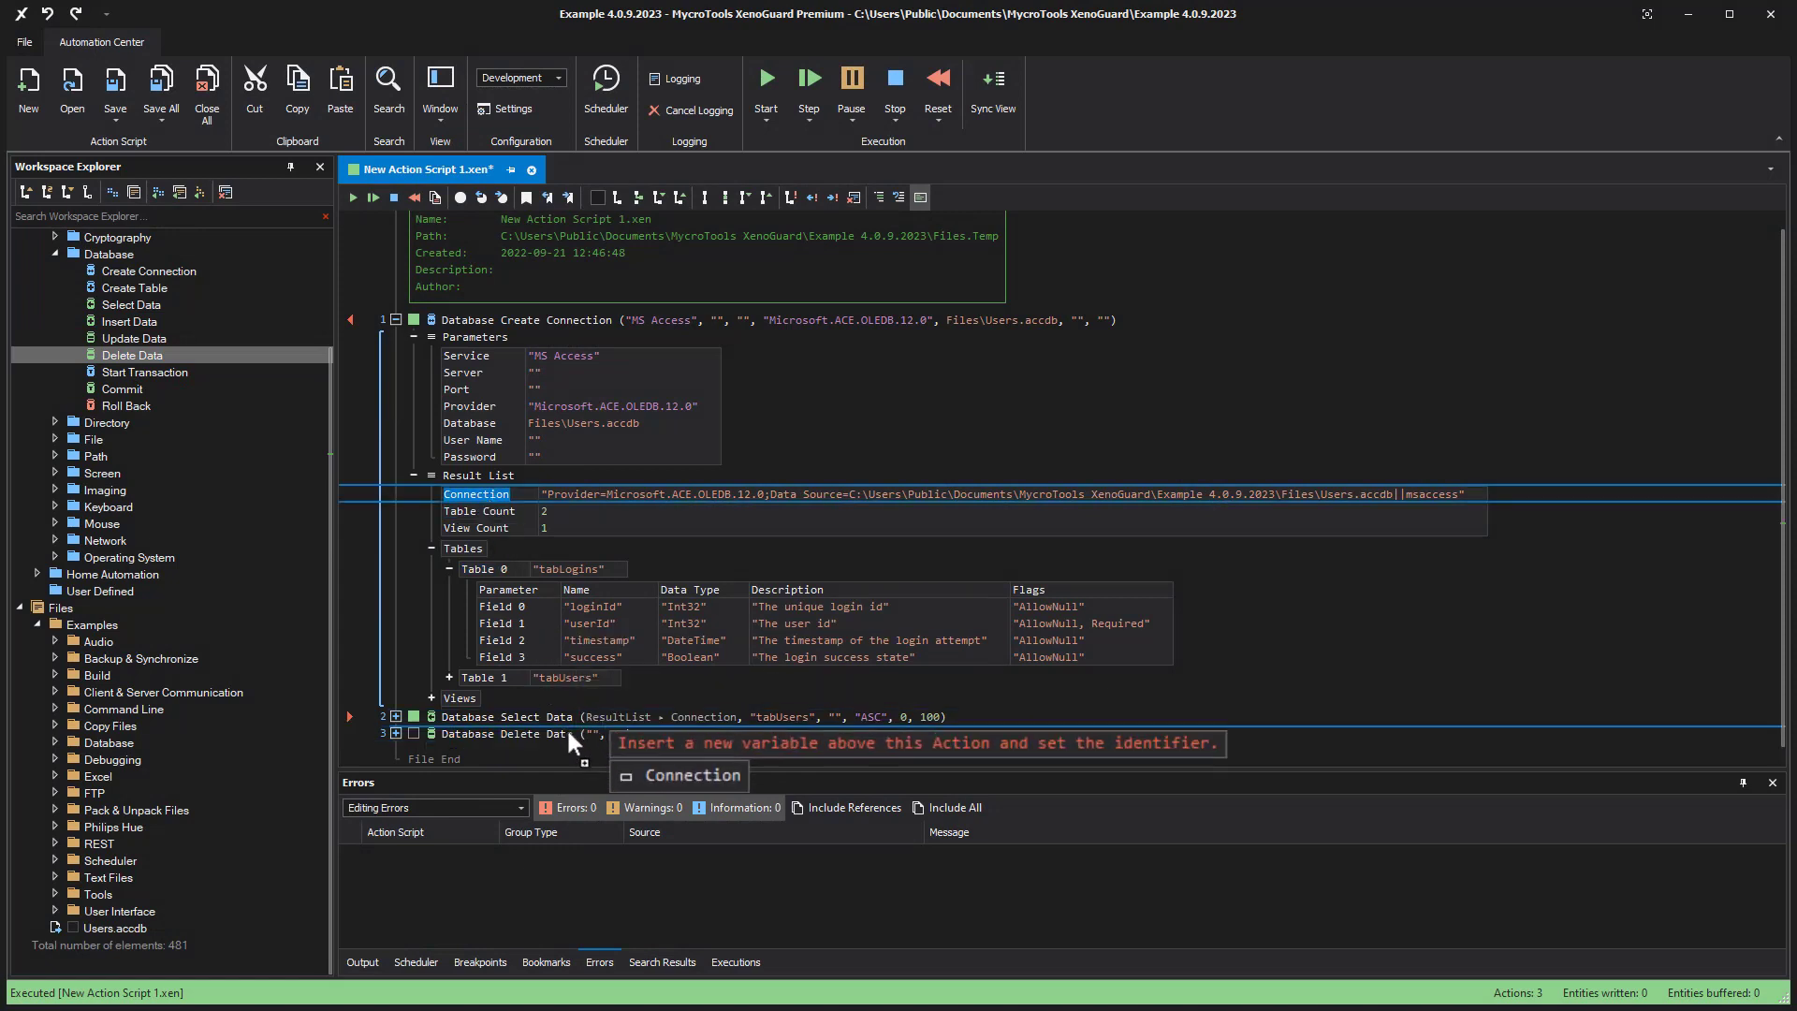
pyautogui.click(566, 619)
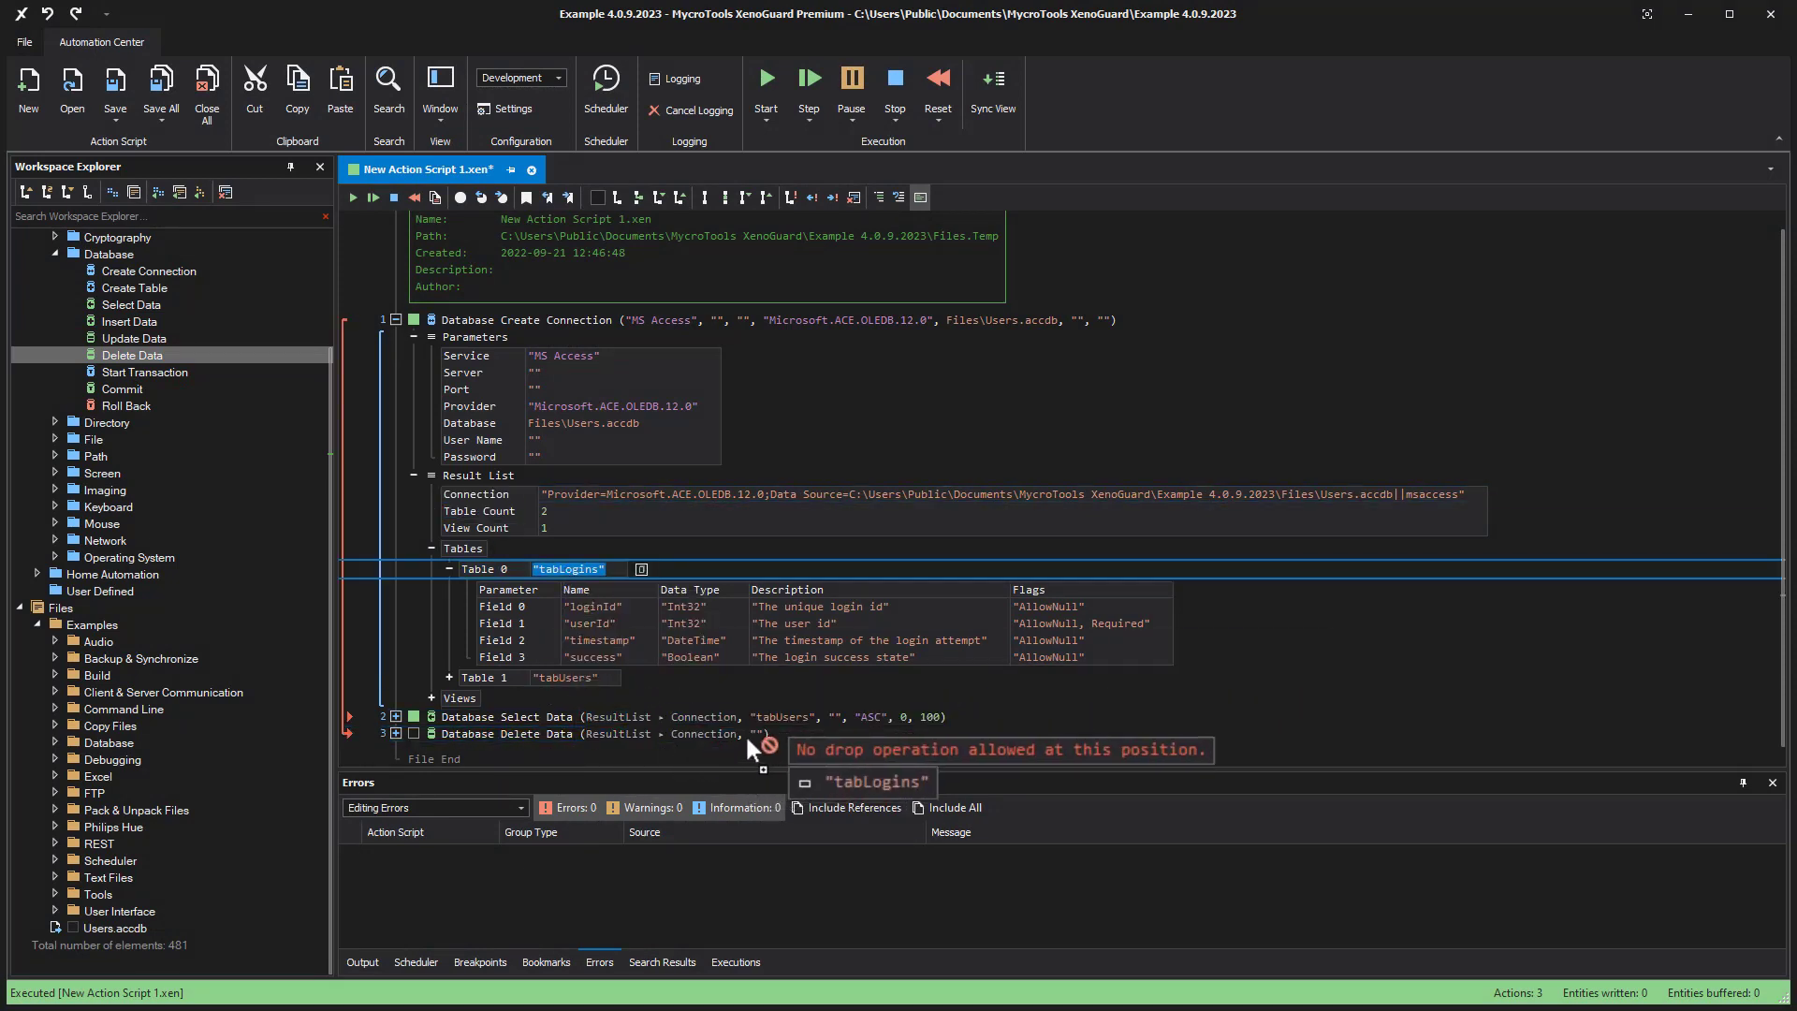
pyautogui.moveTo(576, 569); pyautogui.dragTo(753, 733)
pyautogui.click(396, 733)
pyautogui.click(467, 684)
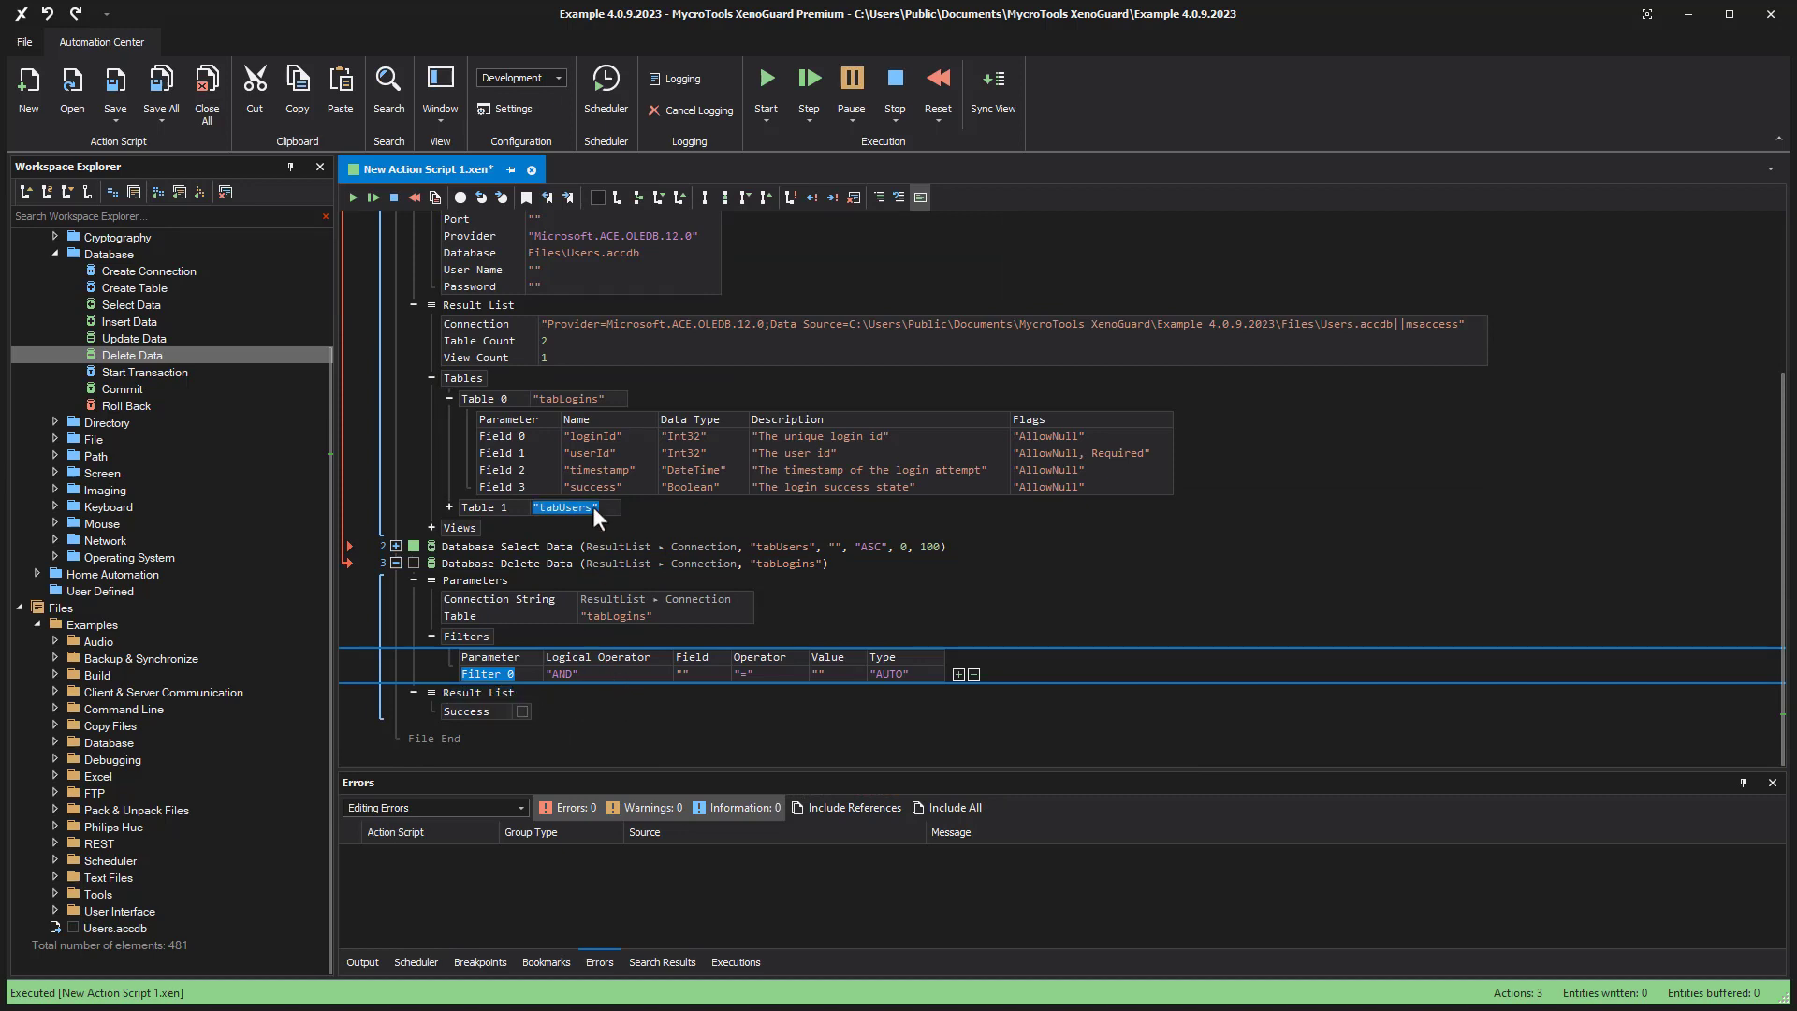
# Step: Filter the deletion on userId = 10947 and run the script
pyautogui.moveTo(591, 452); pyautogui.dragTo(681, 673)
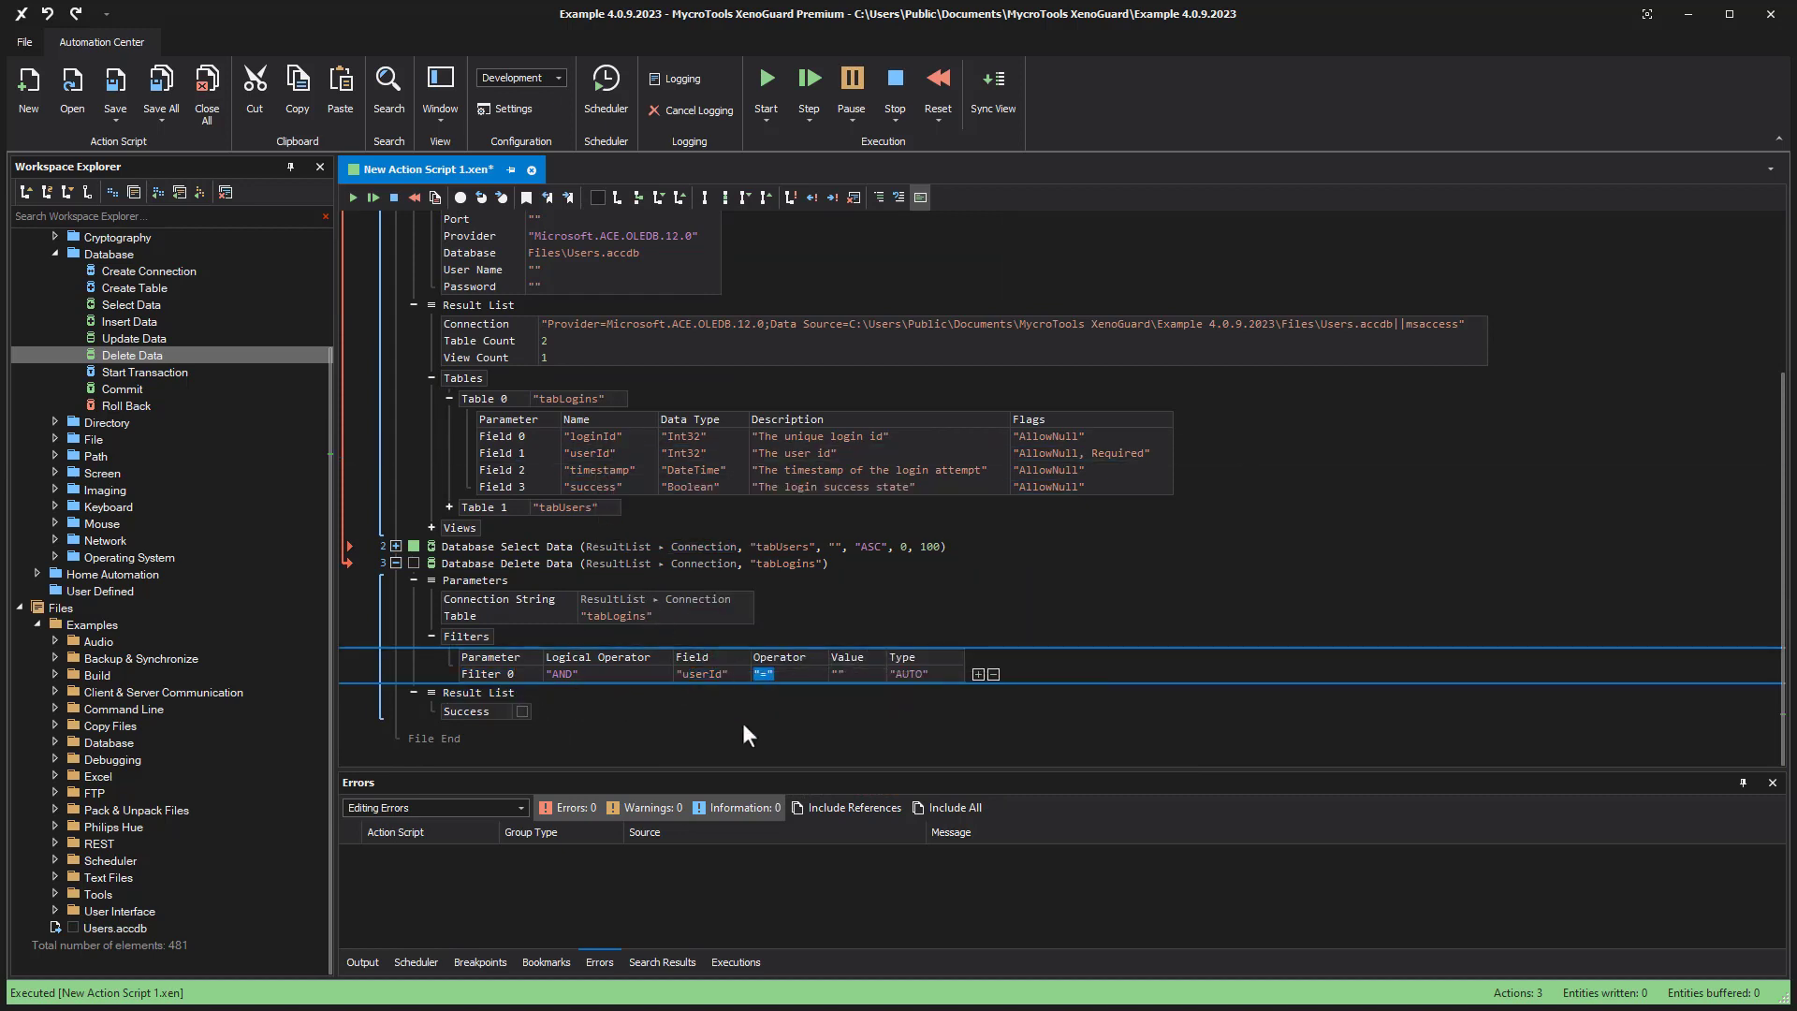
pyautogui.click(886, 674)
pyautogui.write('10947')
pyautogui.press('Return')
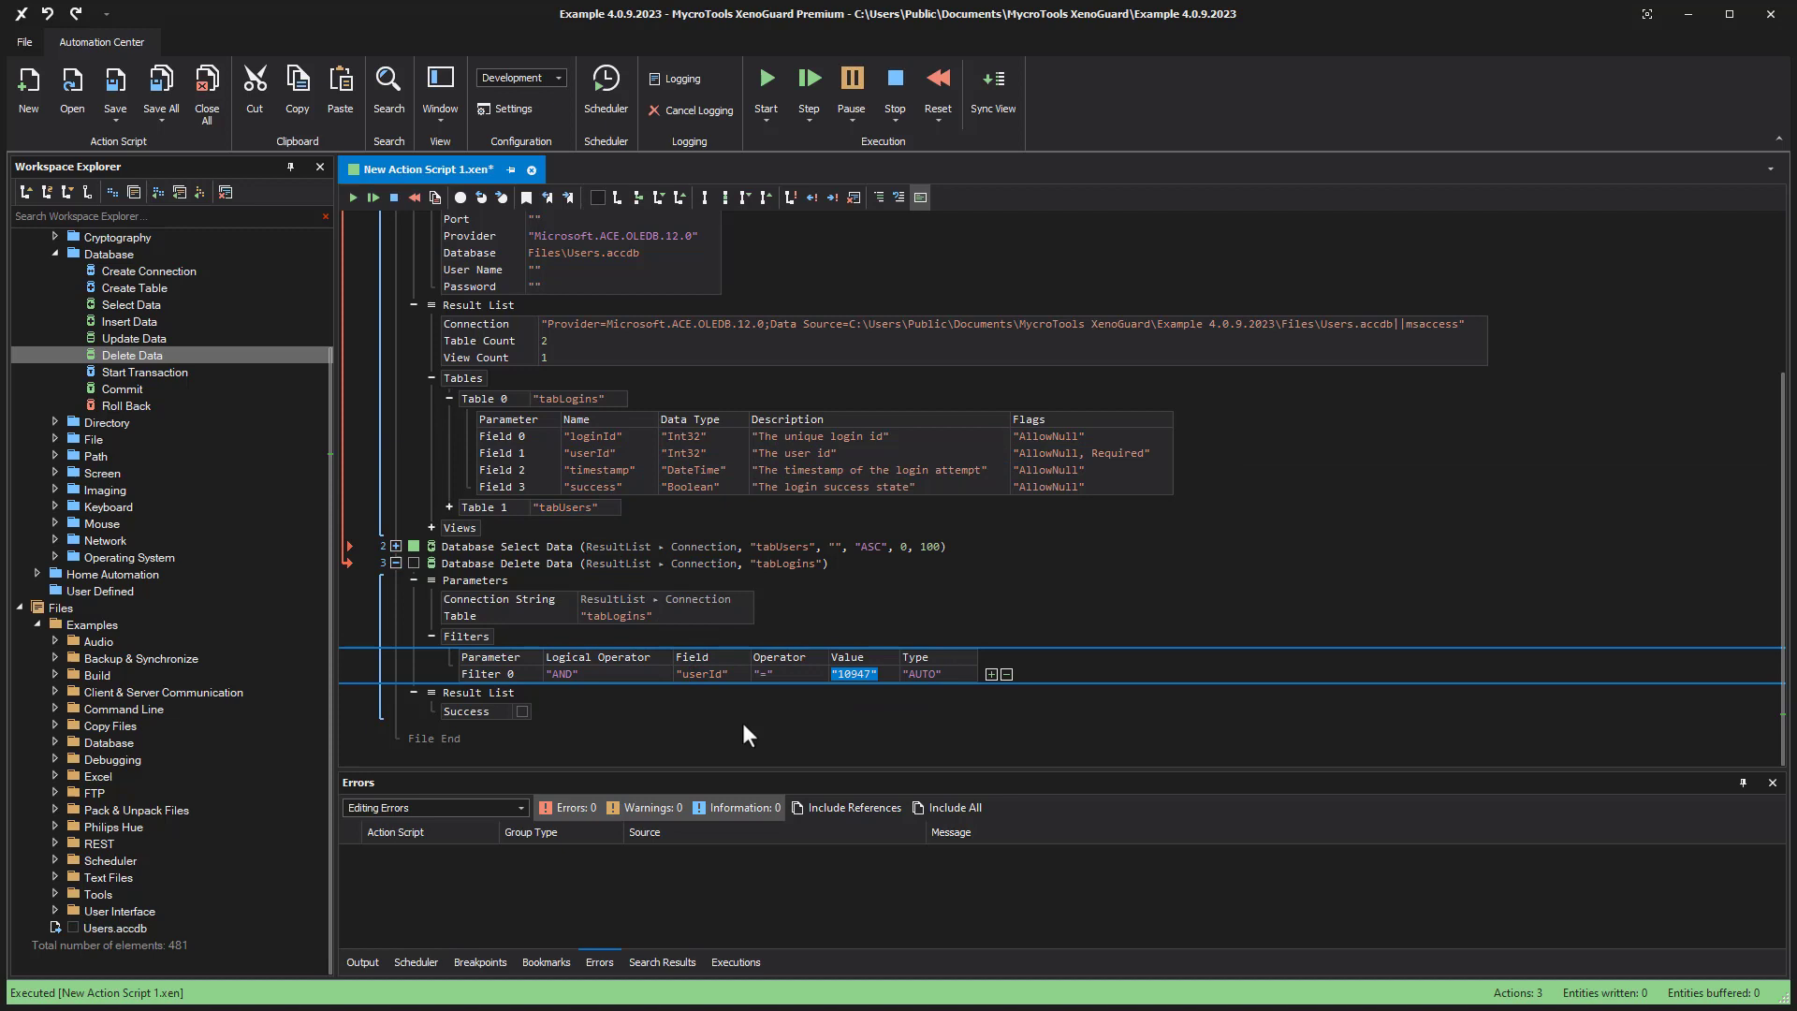
pyautogui.click(765, 80)
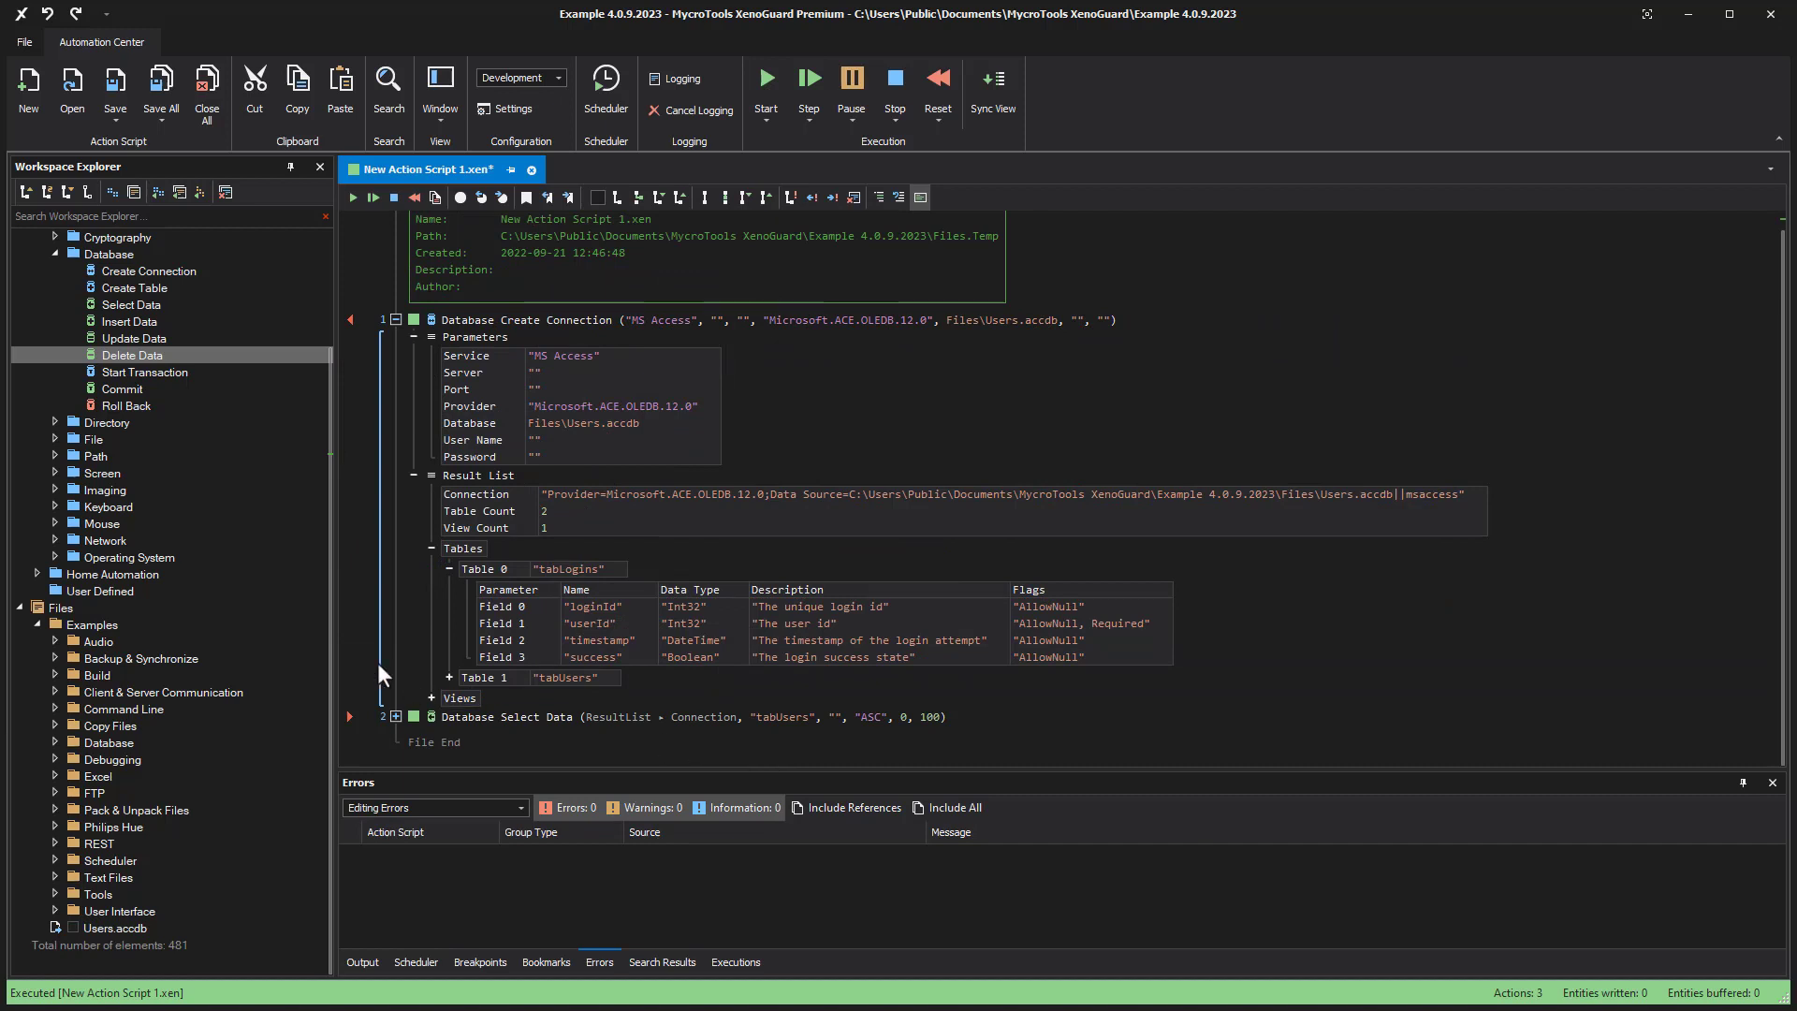
pyautogui.scroll(5, 322, 505)
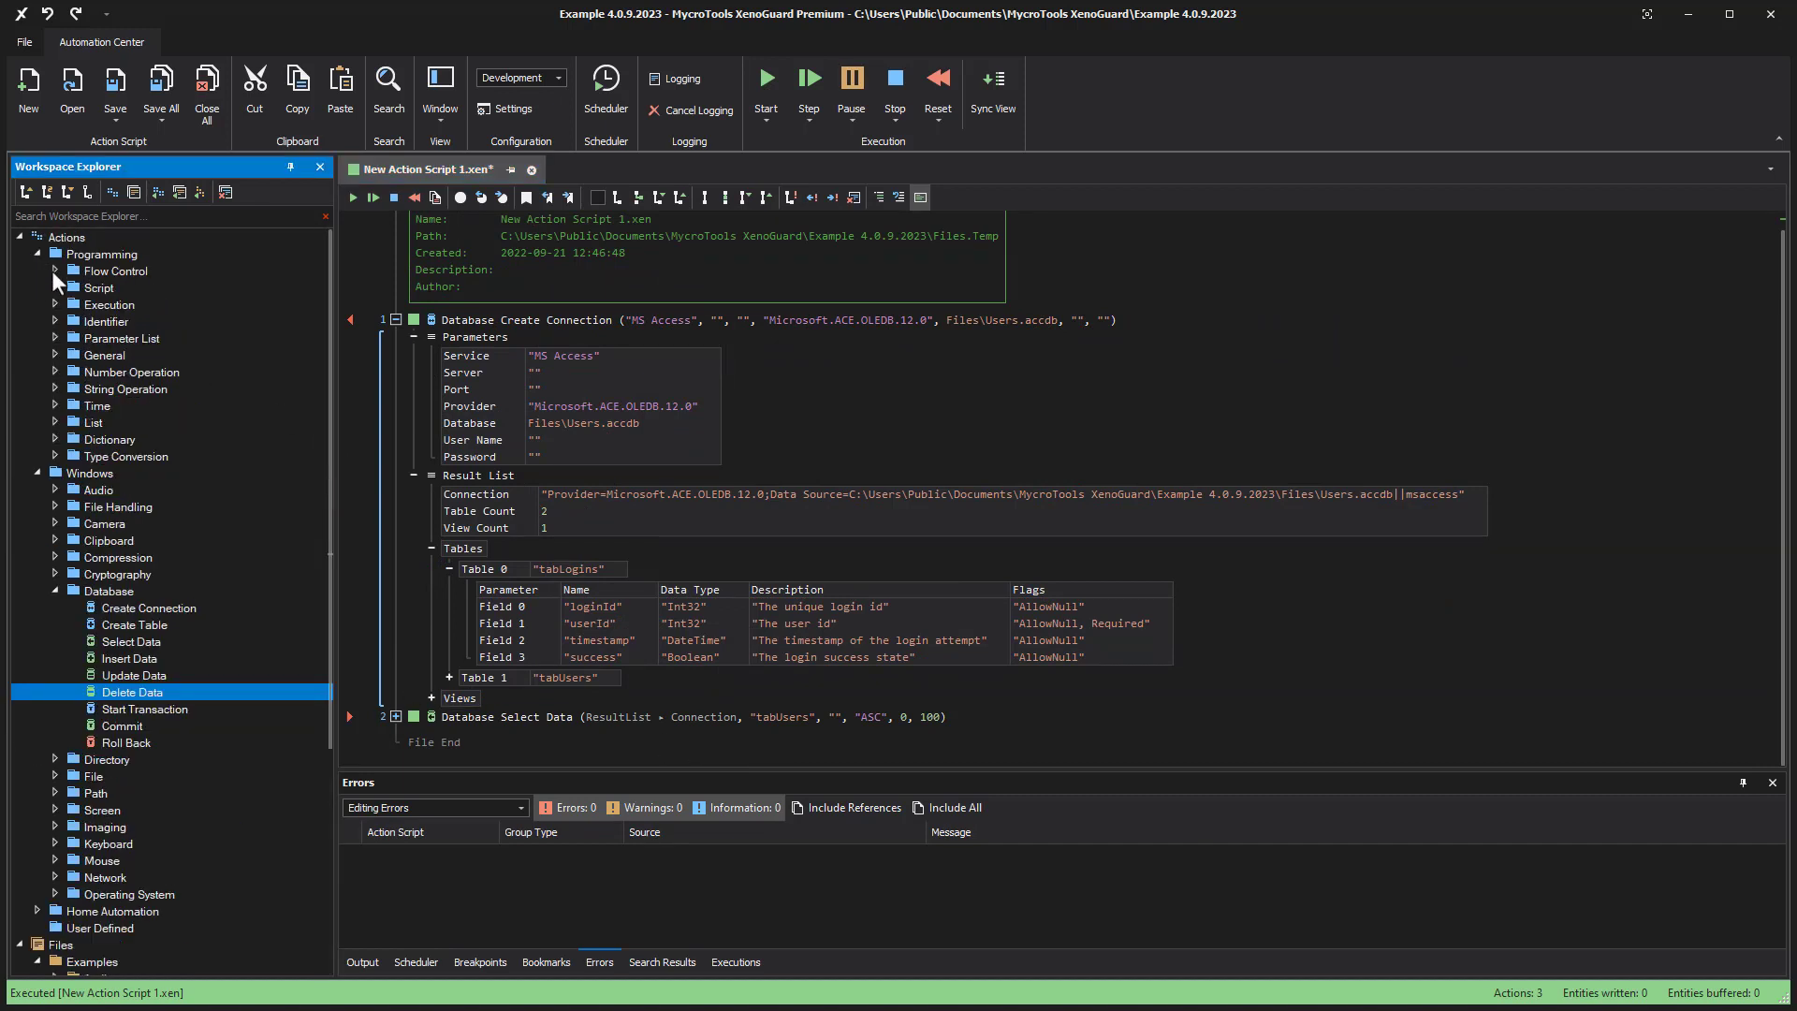
# Step: Add a For Each loop iterating over the select step's ResultList Rows
pyautogui.click(55, 271)
pyautogui.moveTo(109, 322)
pyautogui.mouseDown()
pyautogui.moveTo(476, 746)
pyautogui.moveTo(447, 732)
pyautogui.mouseUp()
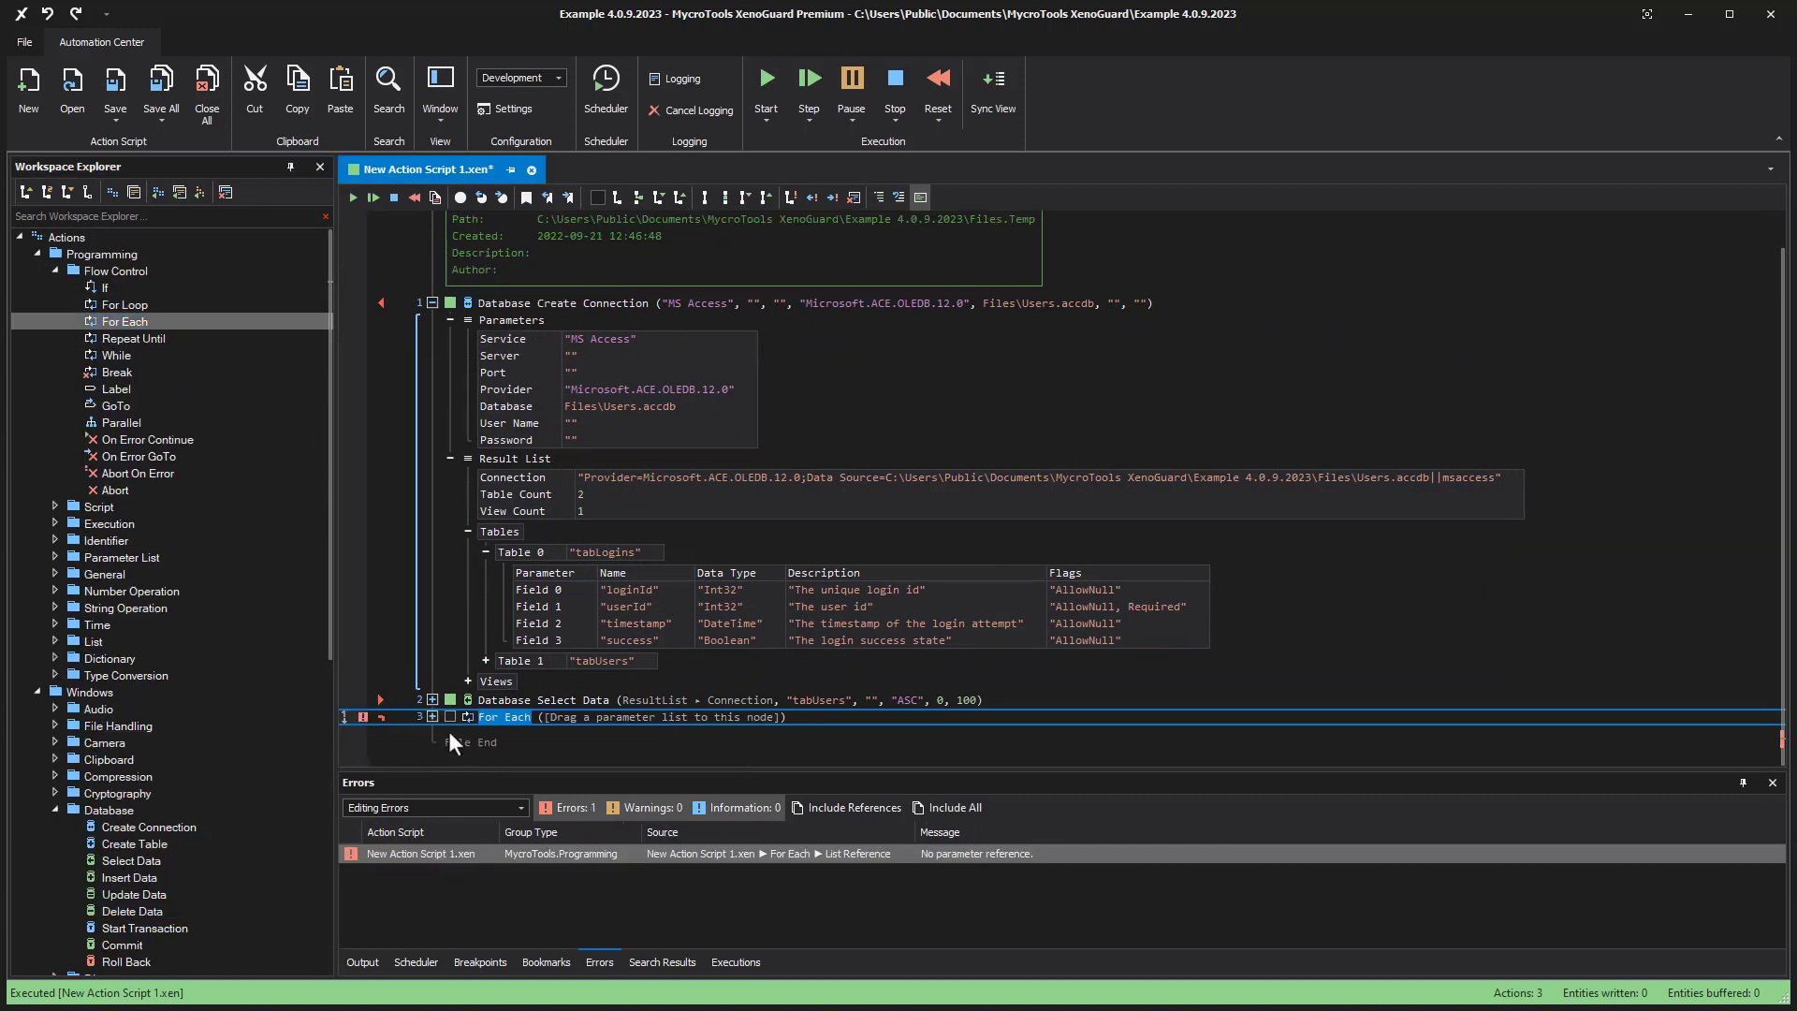
pyautogui.click(430, 698)
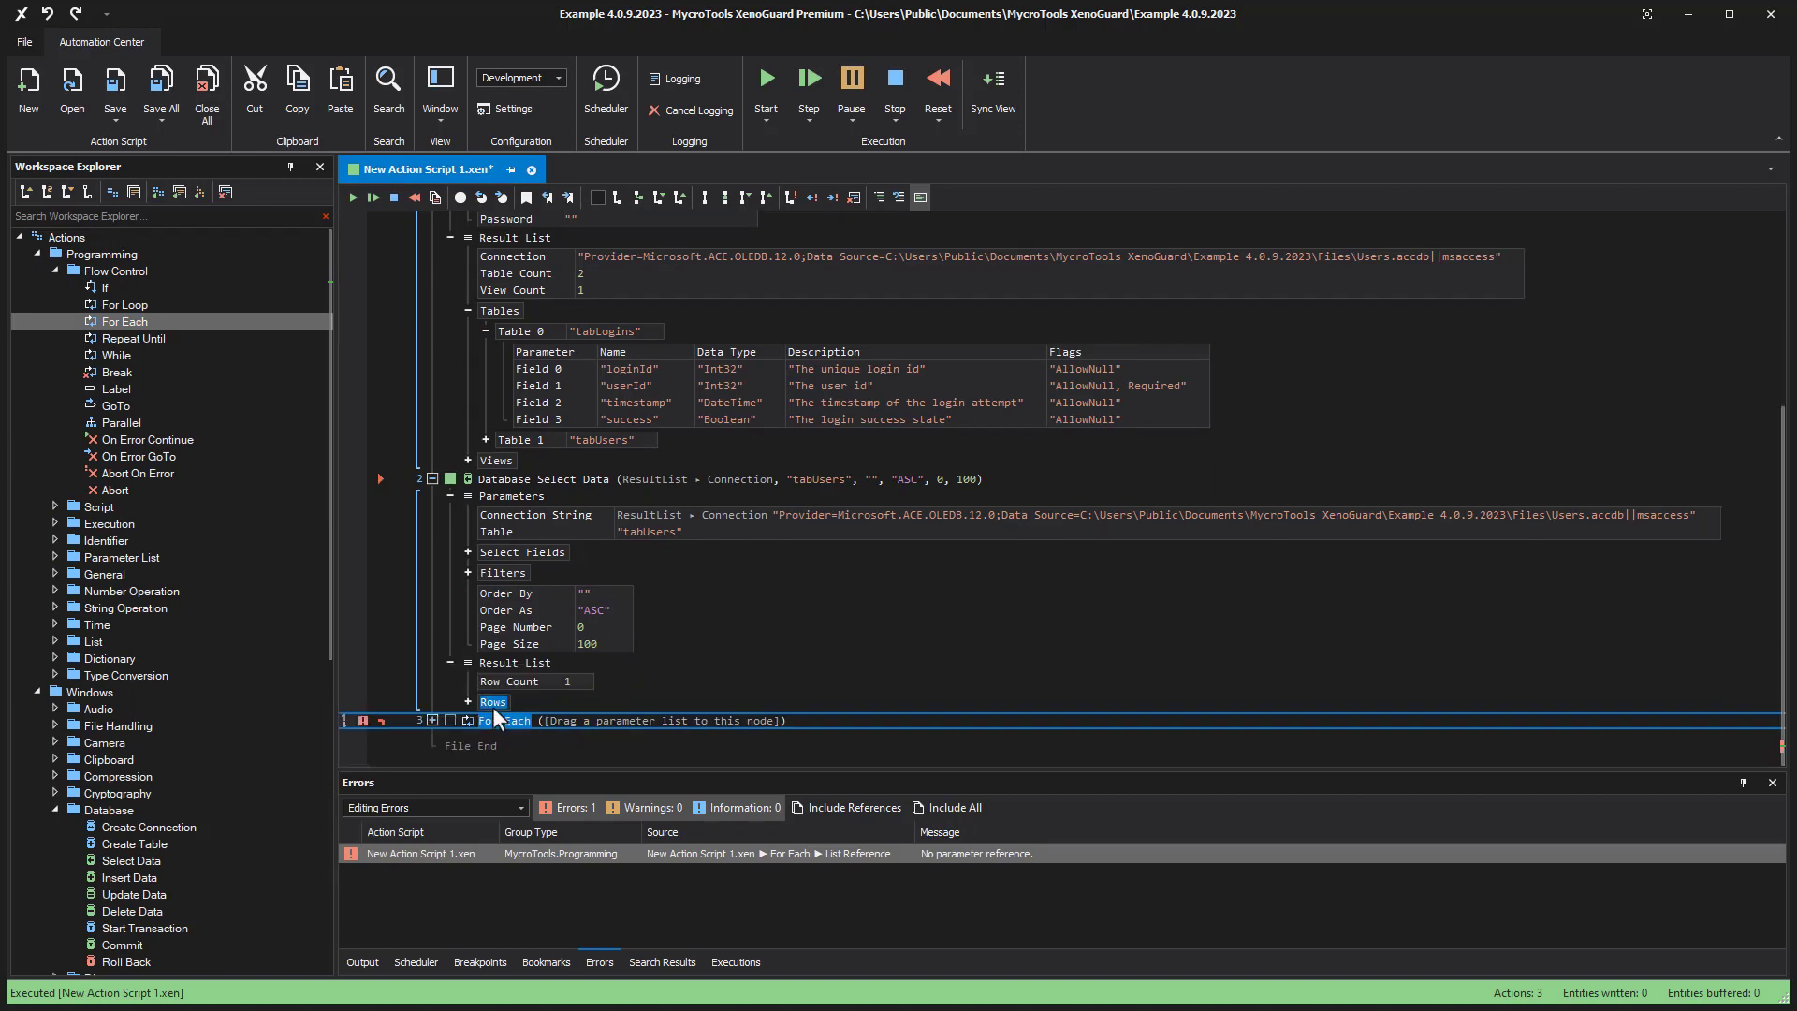
pyautogui.moveTo(494, 706); pyautogui.dragTo(583, 721)
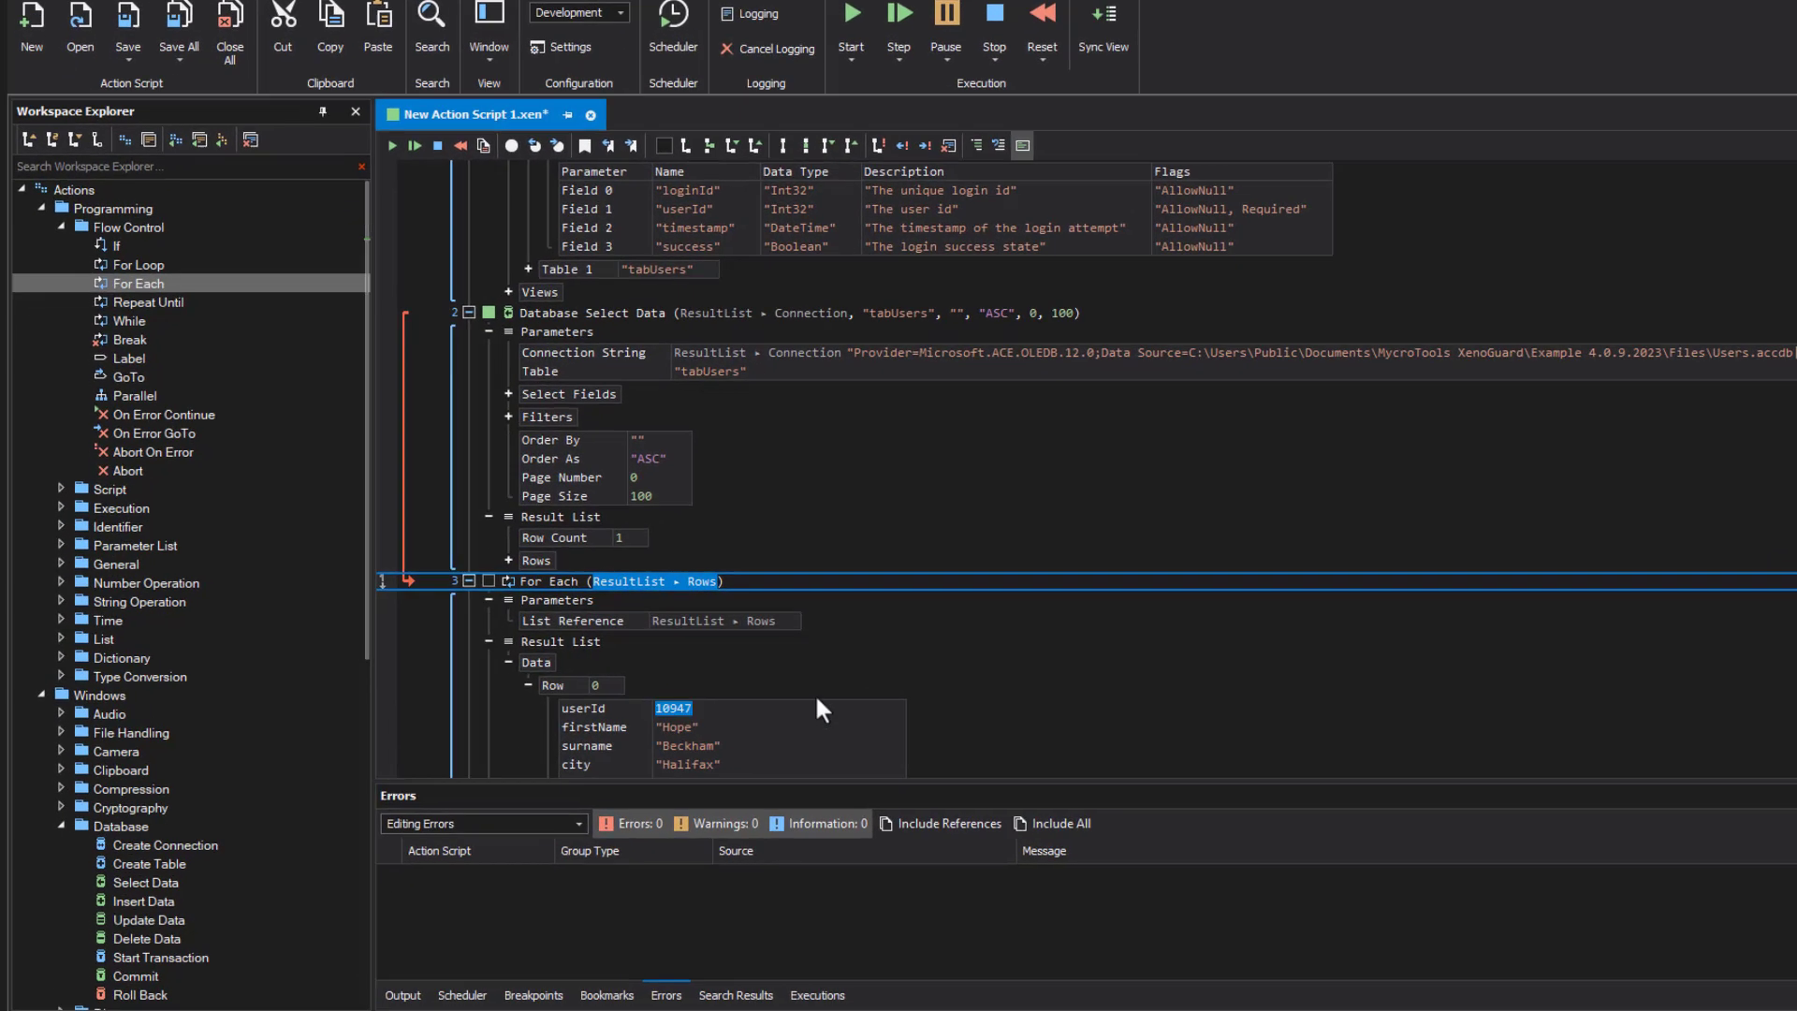
pyautogui.scroll(-2, 787, 695)
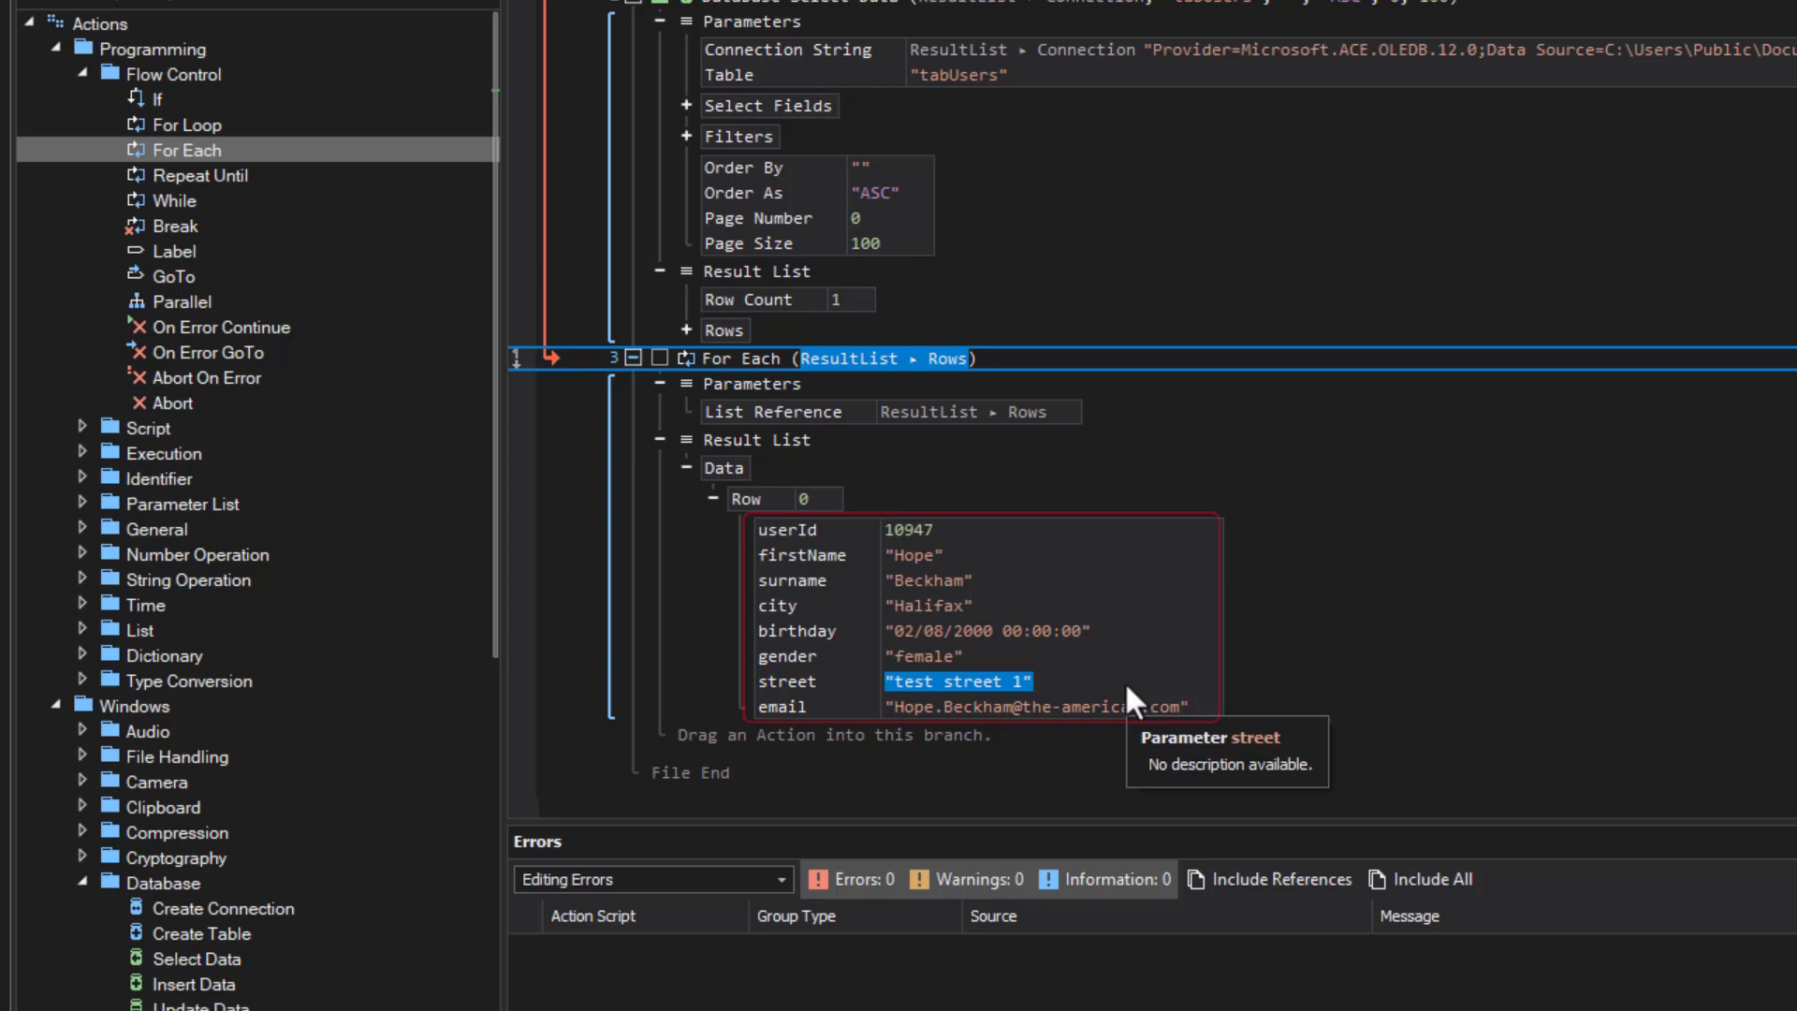
# Step: Add a Write Text step "The surname is {0}" in the loop, filled with the row's surname
pyautogui.click(82, 530)
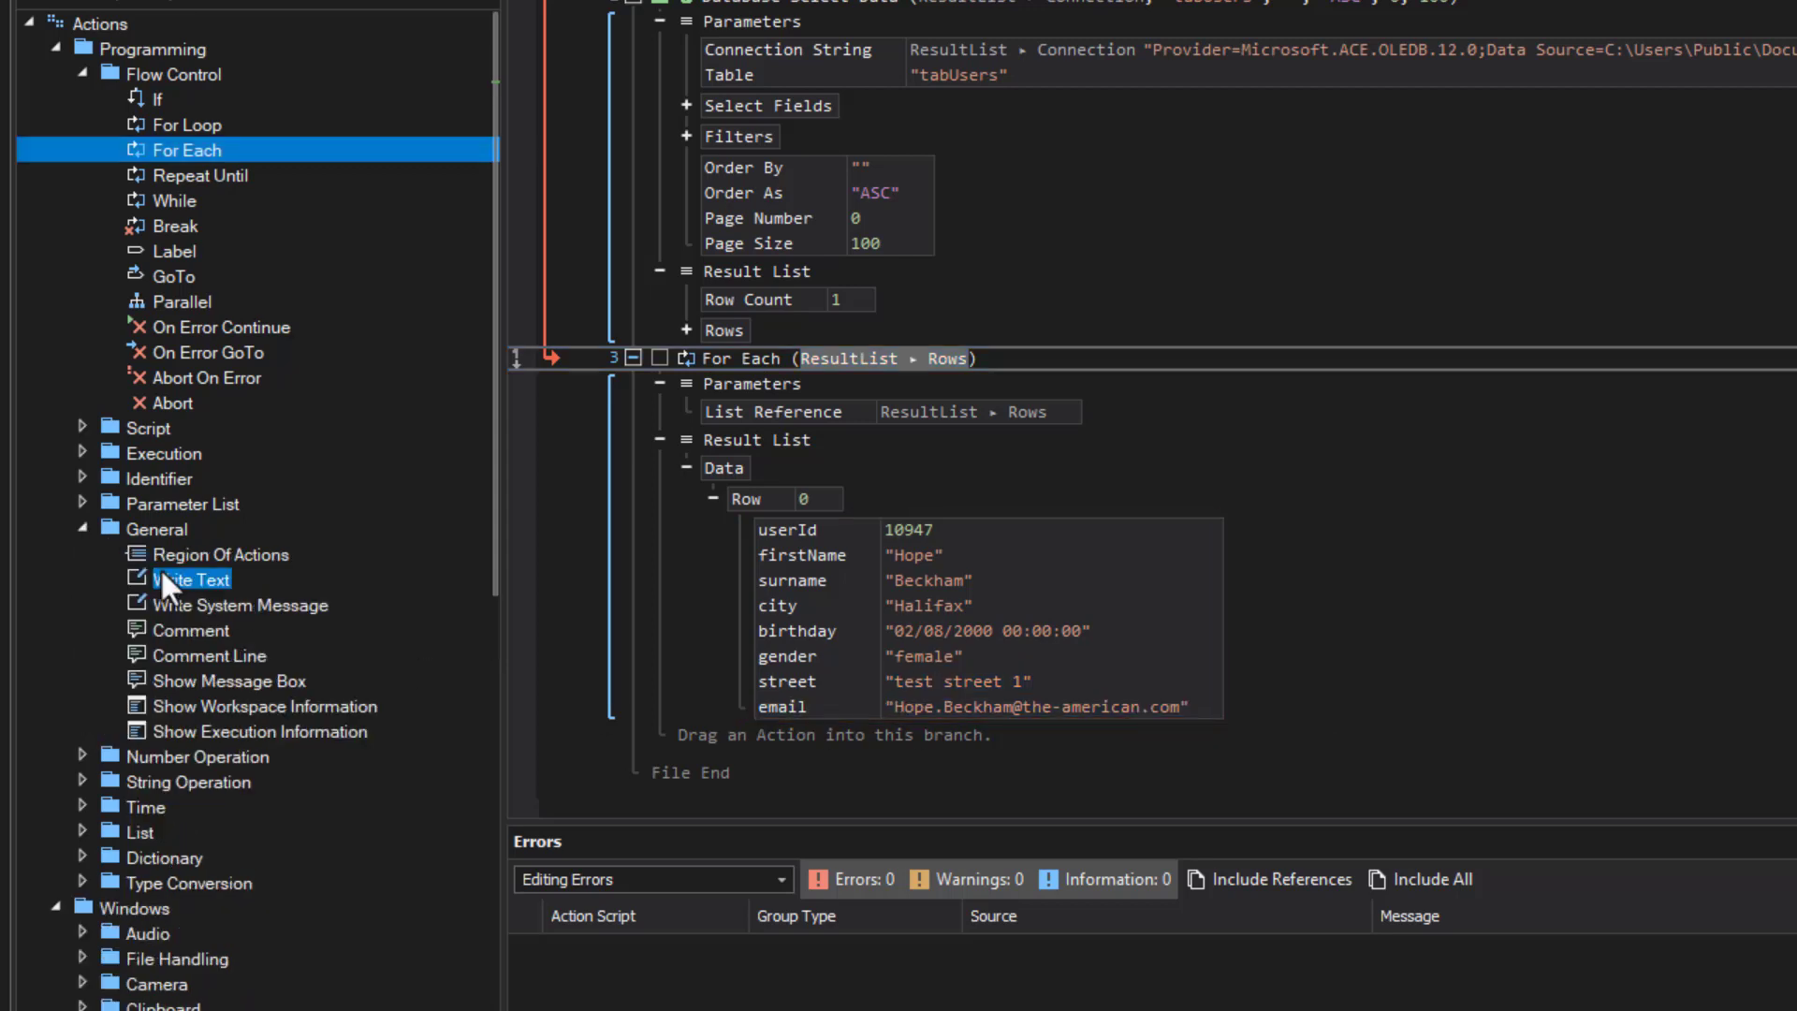
pyautogui.moveTo(176, 580); pyautogui.dragTo(727, 740)
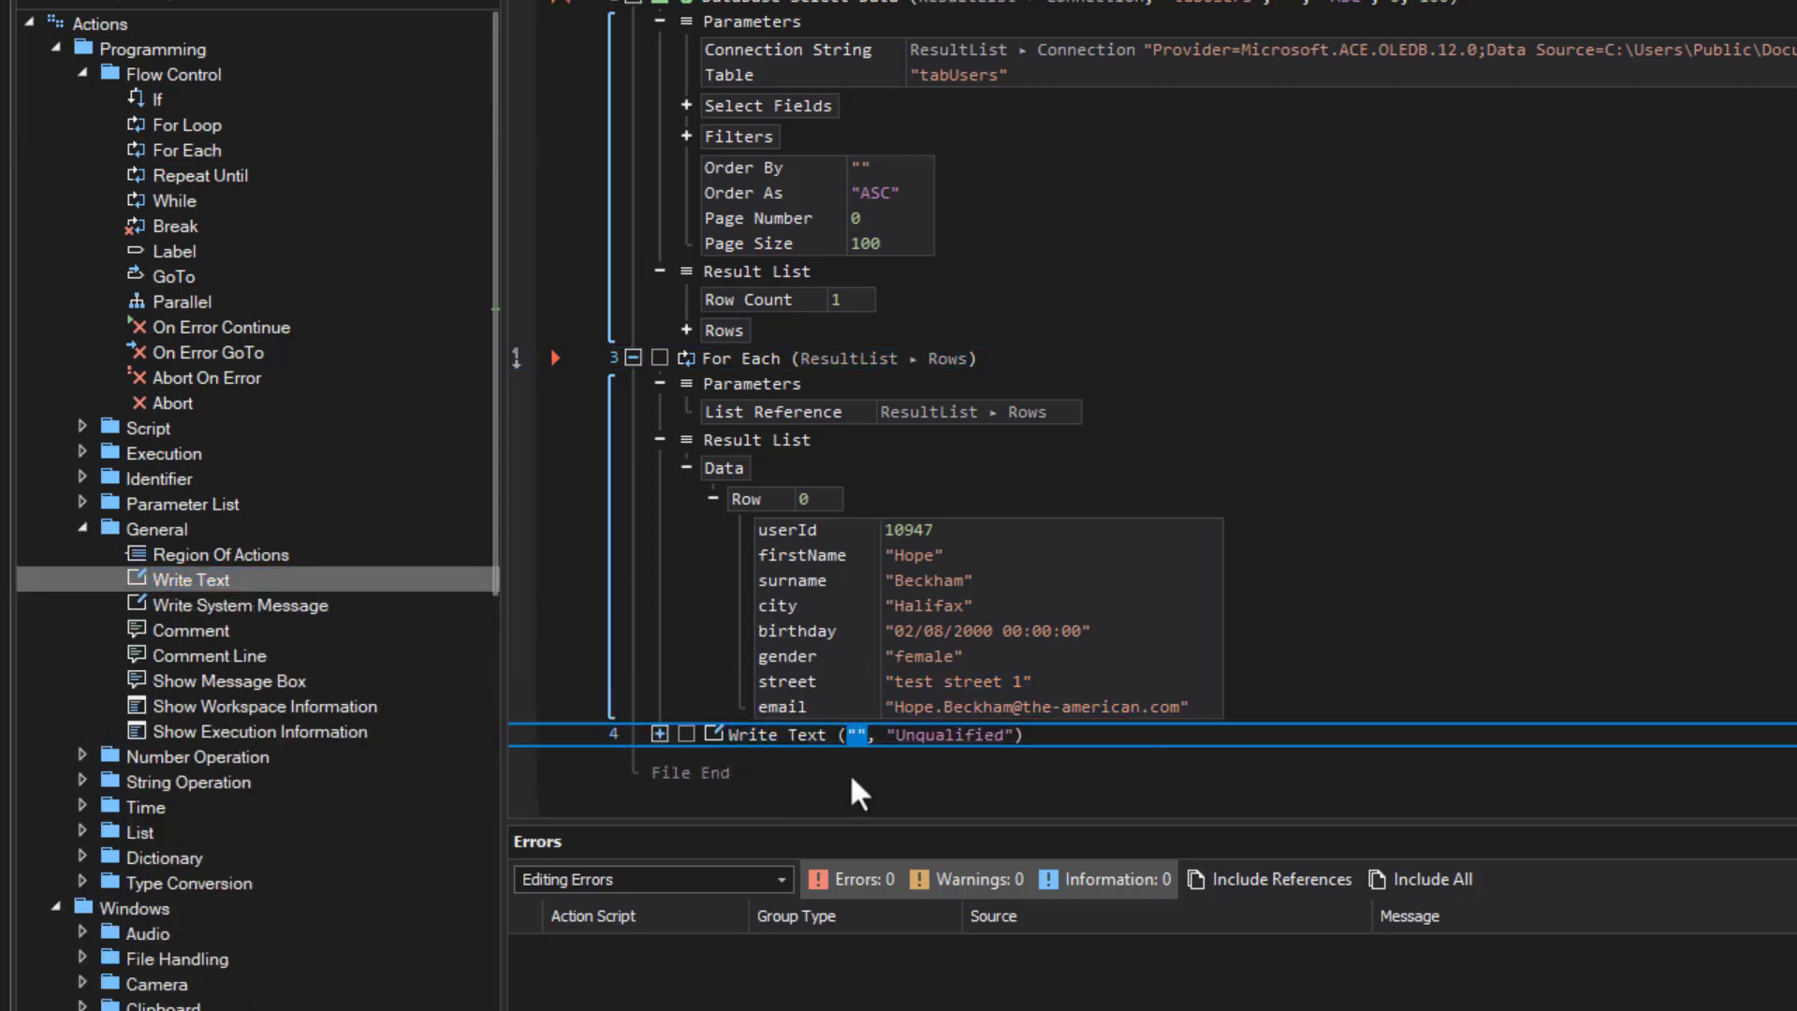
pyautogui.write('The surname is ')
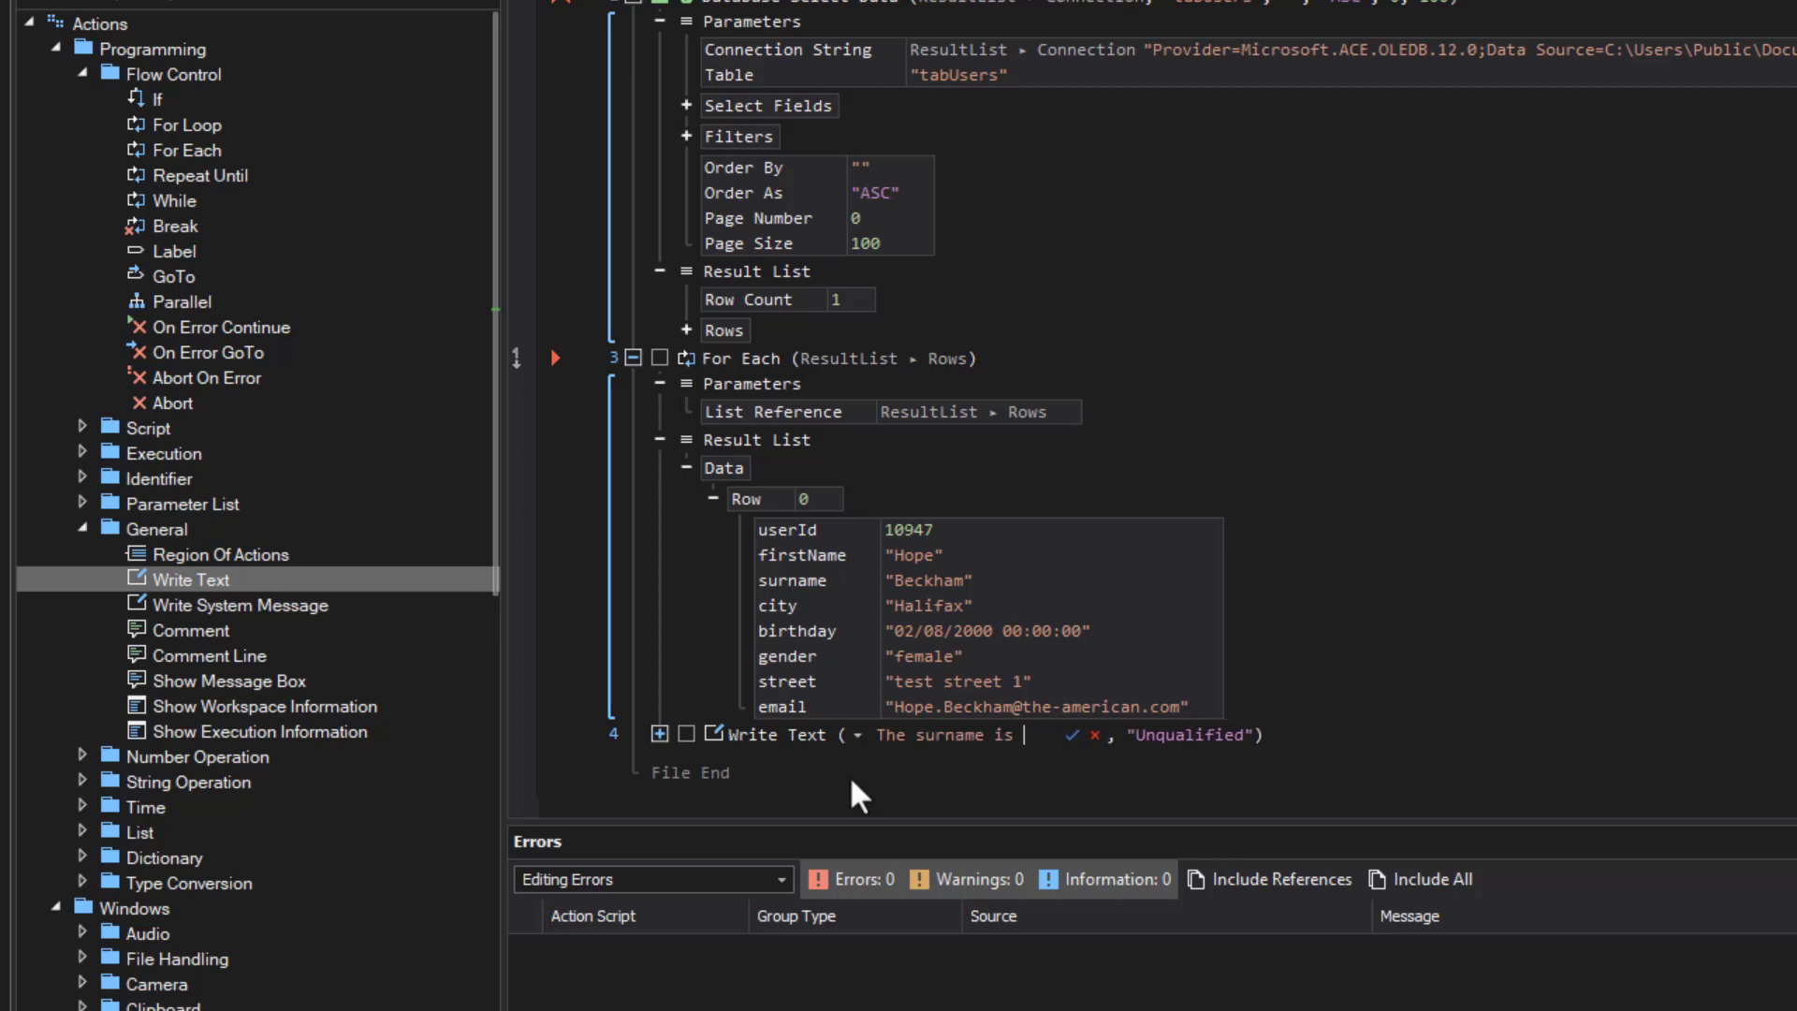
pyautogui.write('{0}')
pyautogui.press('Return')
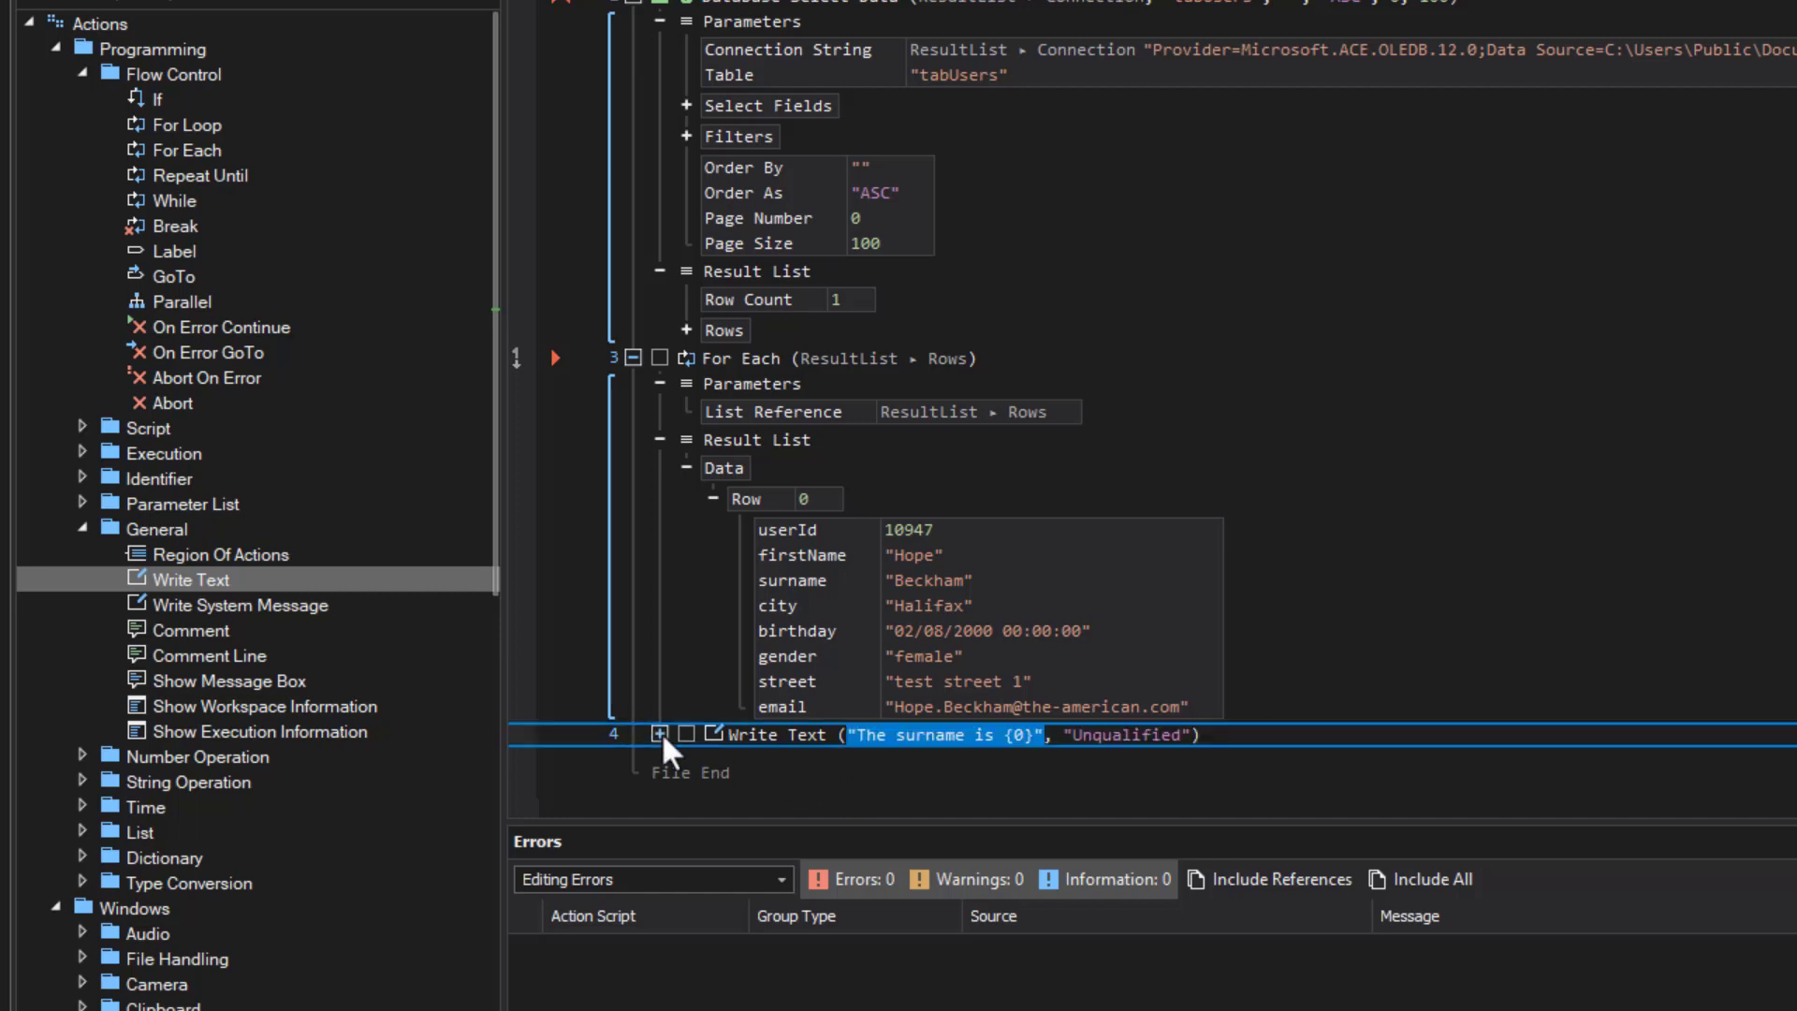
pyautogui.click(658, 734)
pyautogui.moveTo(792, 412); pyautogui.dragTo(930, 649)
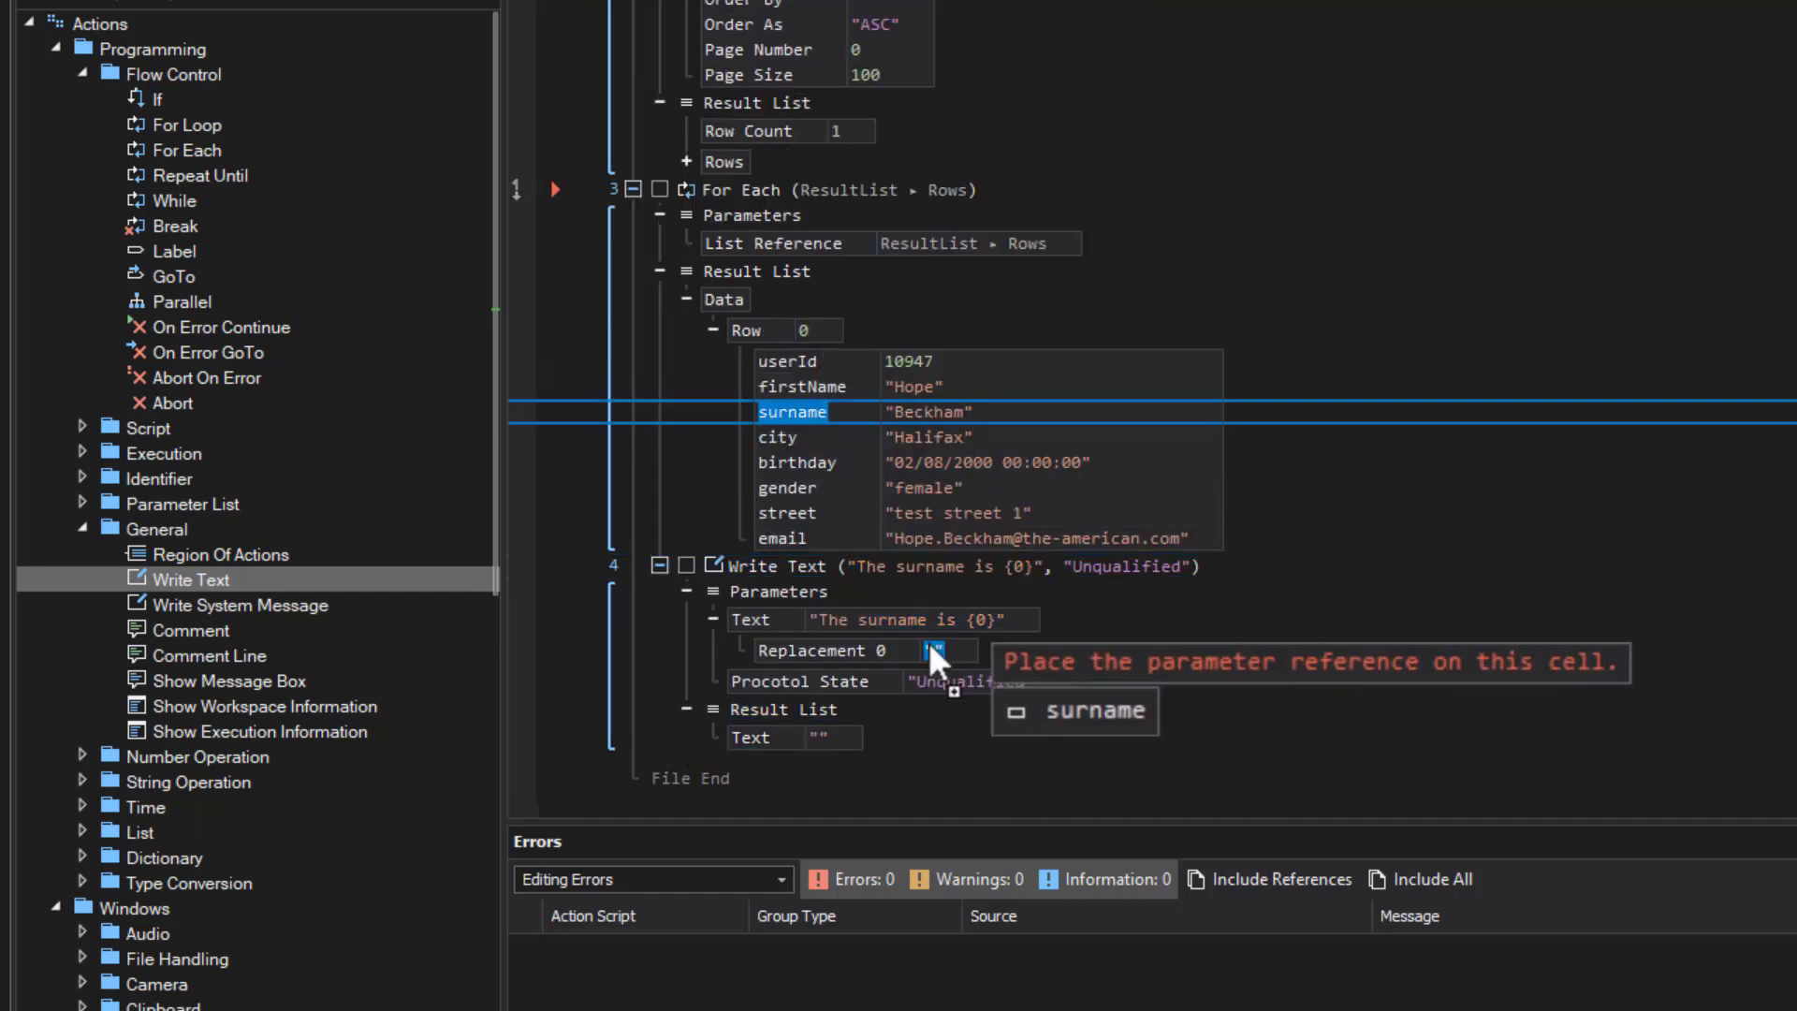